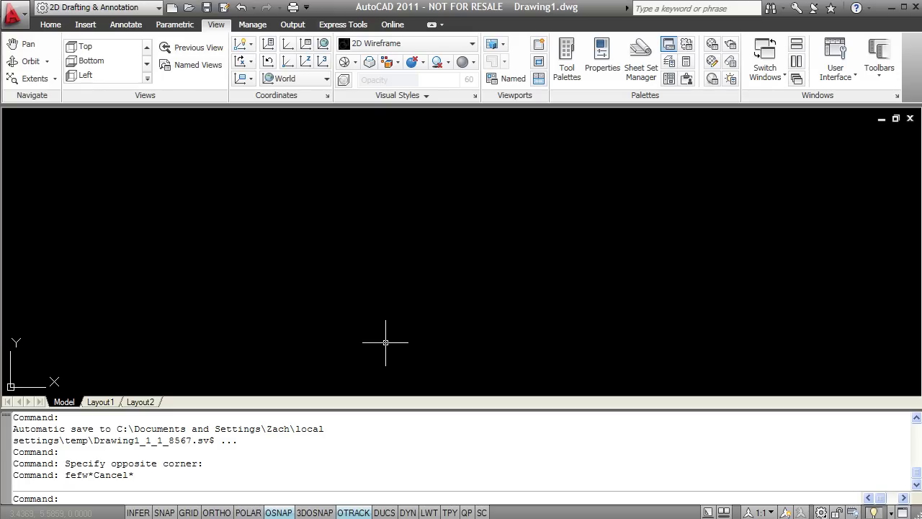
# Draw a rectangle with RECTANG
pyautogui.write('rec')
pyautogui.press('Return')
pyautogui.click(306, 181)
pyautogui.click(416, 223)
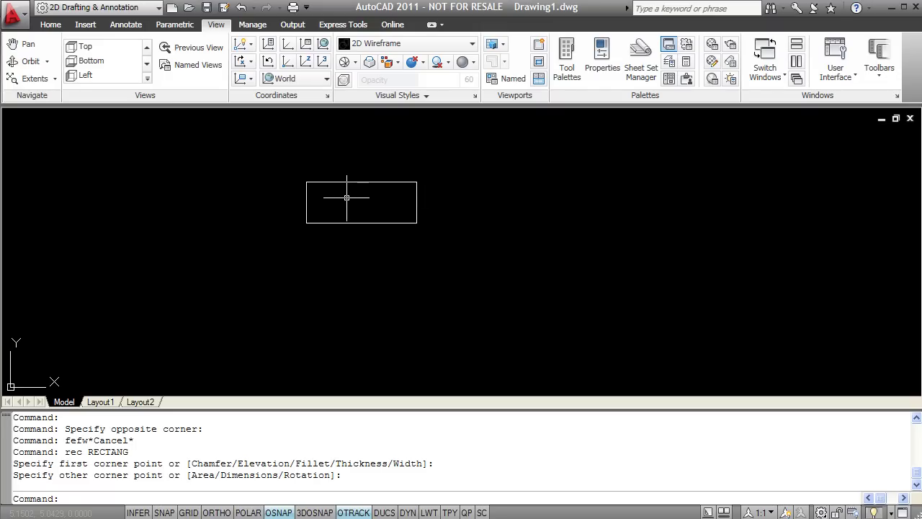
# Draw an ellipse with a vertical axis below the rectangle, with Ortho on
pyautogui.write('el')
pyautogui.press('Return')
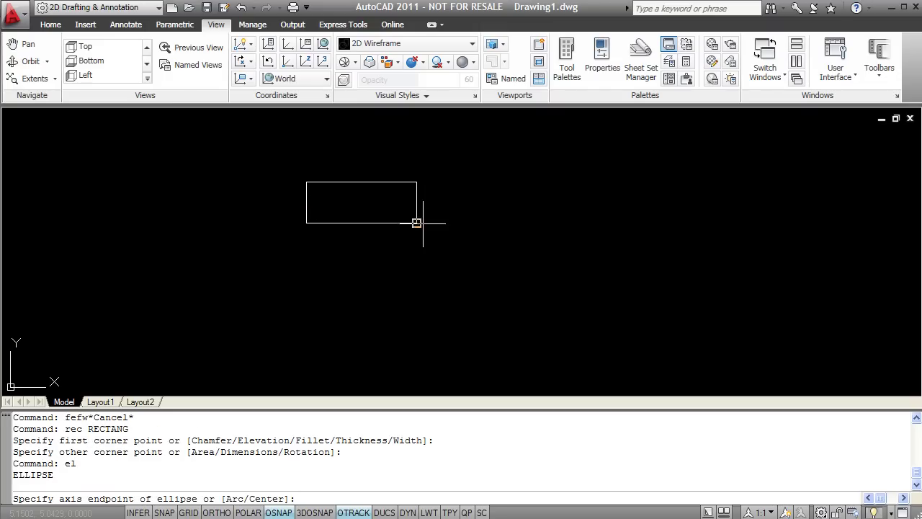
pyautogui.click(361, 250)
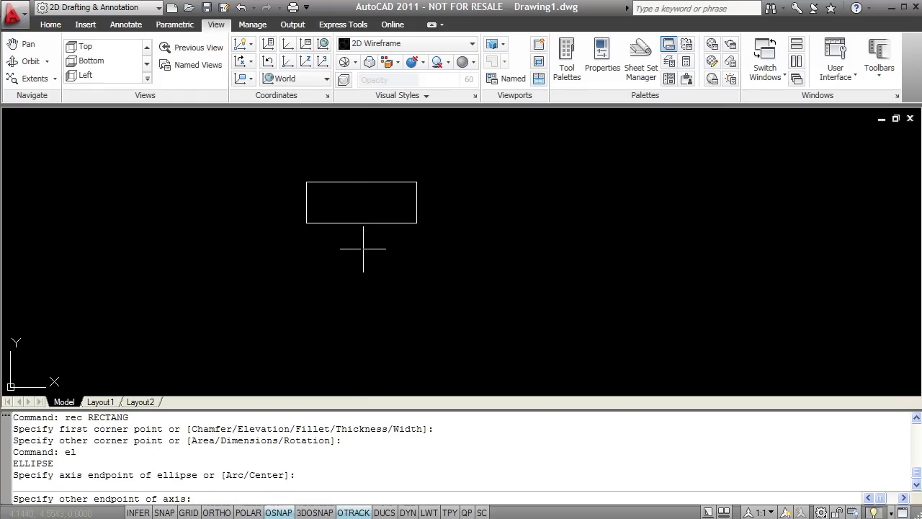
pyautogui.press('F8')
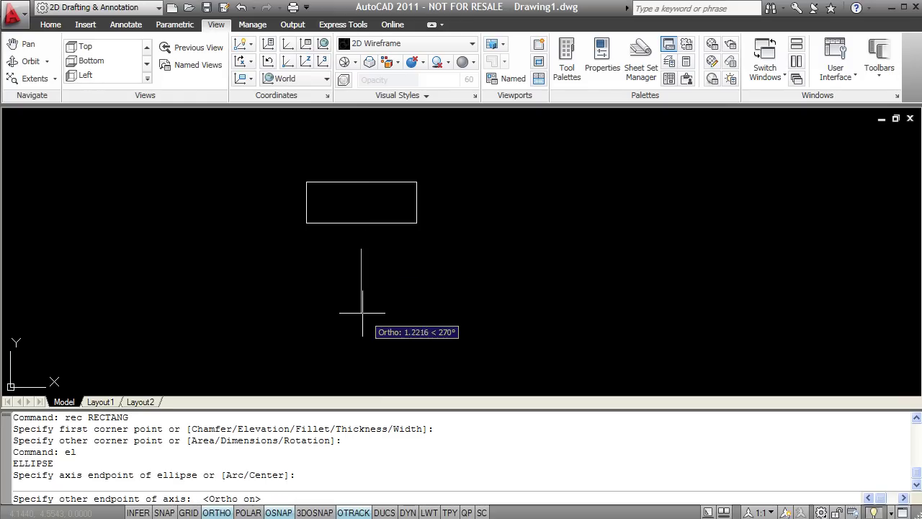
pyautogui.click(362, 323)
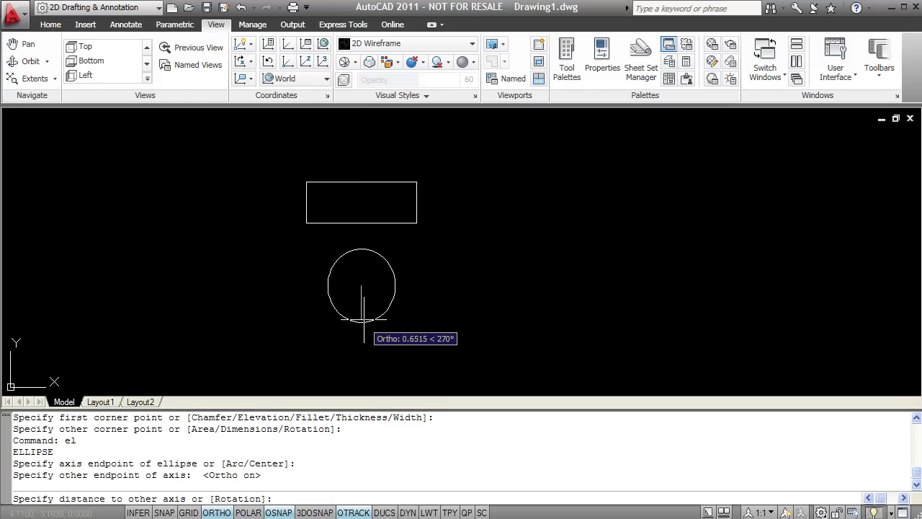
pyautogui.click(391, 287)
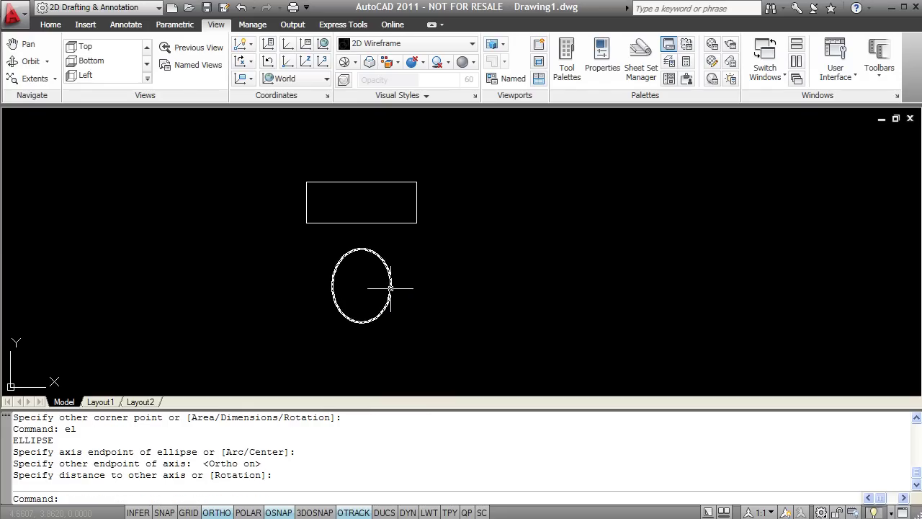
# Draw a vertical line from the rectangle's bottom edge to the ellipse top using Nearest snaps
pyautogui.write('l')
pyautogui.press('Return')
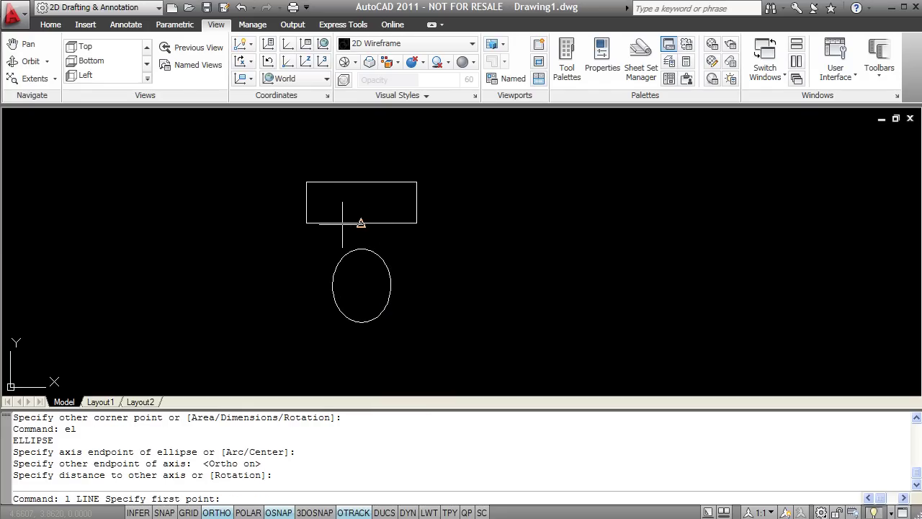
pyautogui.keyDown('shift'); pyautogui.rightClick(343, 223); pyautogui.keyUp('shift')
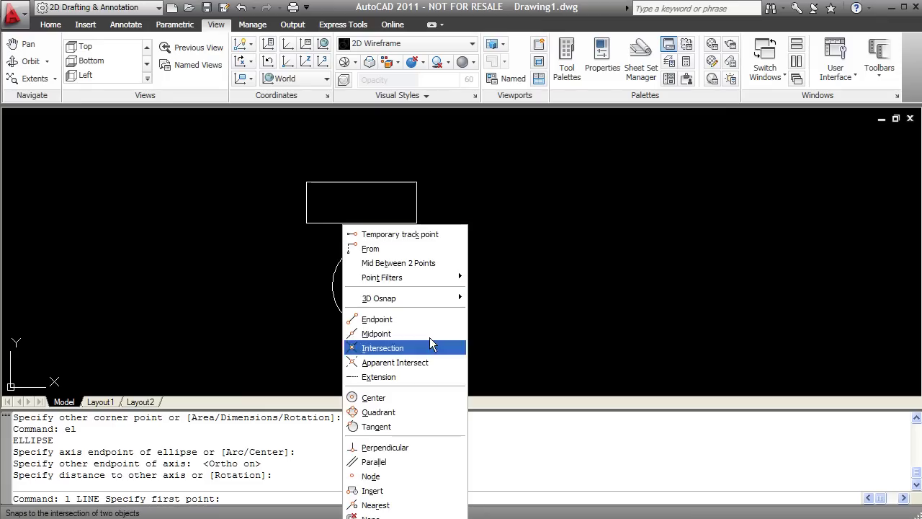
pyautogui.click(408, 505)
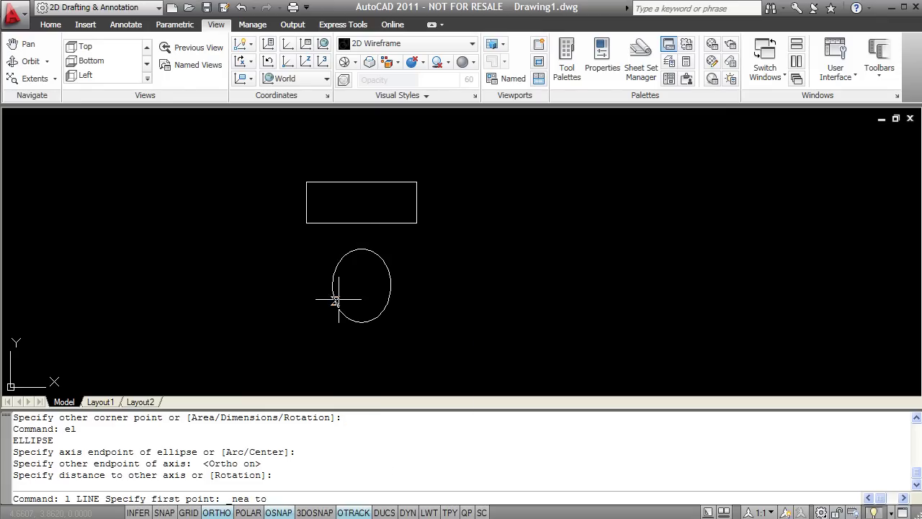
pyautogui.click(343, 223)
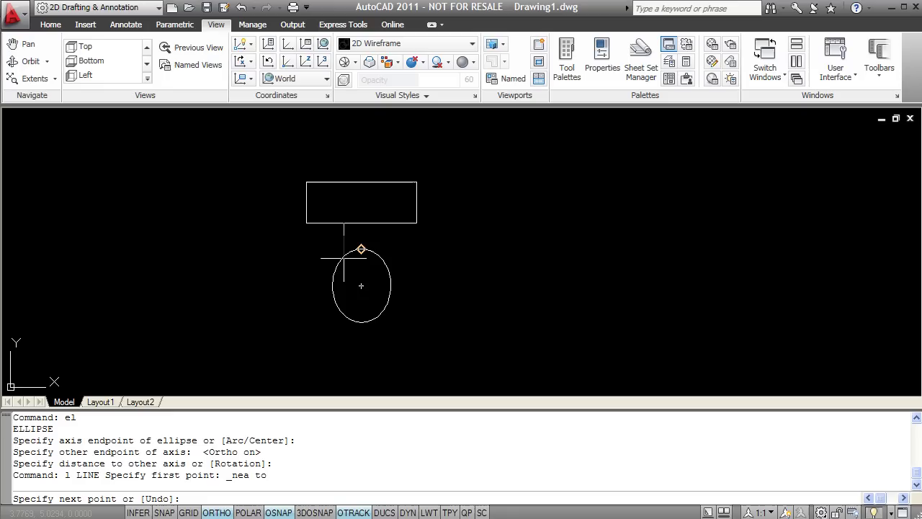
pyautogui.keyDown('shift'); pyautogui.rightClick(343, 258); pyautogui.keyUp('shift')
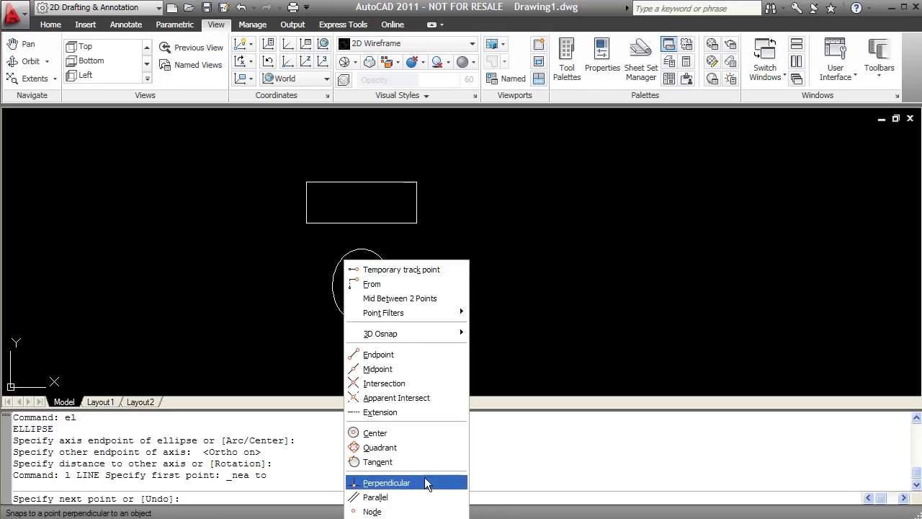
pyautogui.click(414, 516)
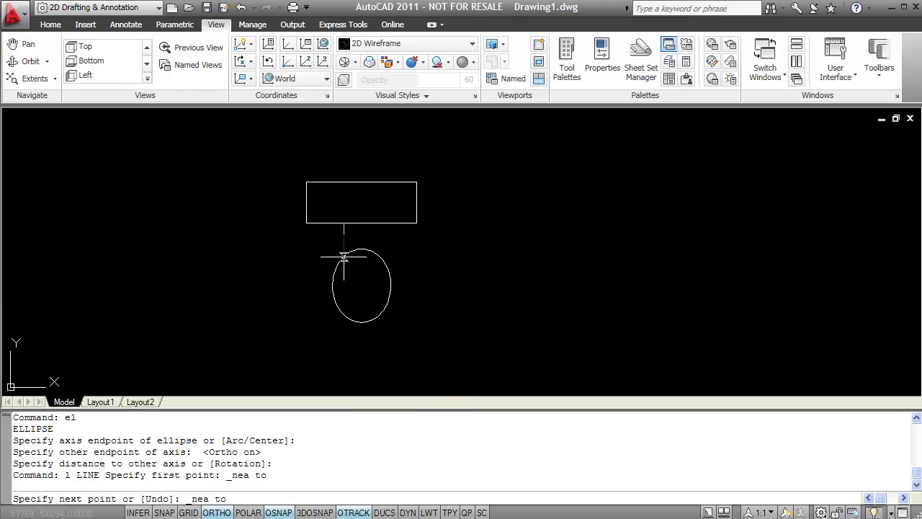
pyautogui.click(343, 256)
pyautogui.press('Escape')
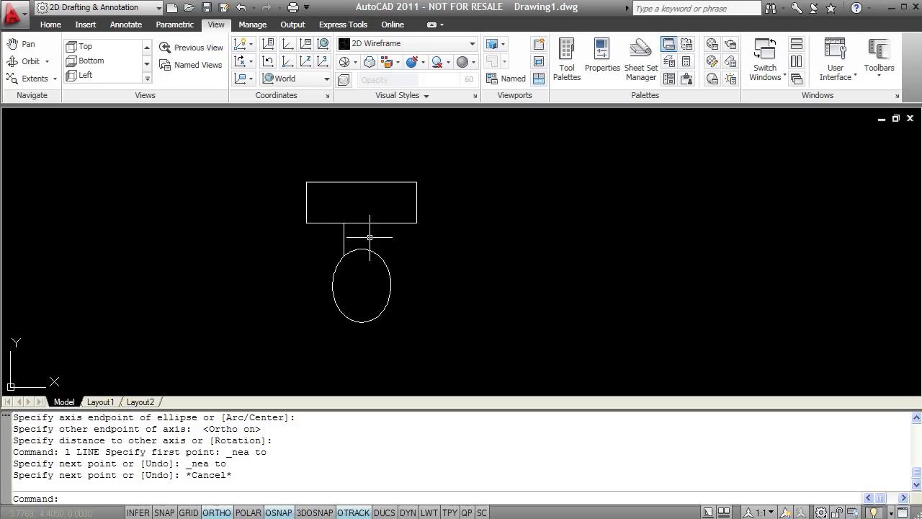
# Mirror the line about the rectangle's midpoint, keeping the original
pyautogui.click(344, 239)
pyautogui.write('mi')
pyautogui.press('Return')
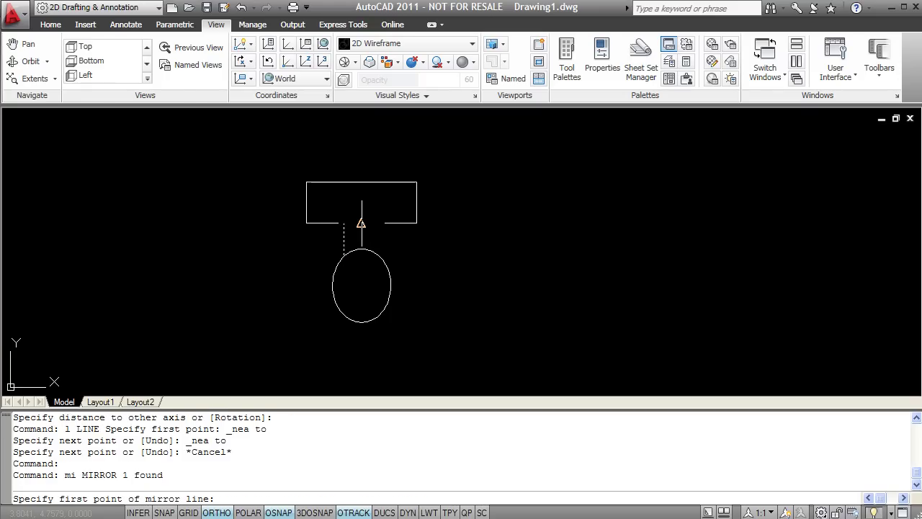
pyautogui.click(361, 223)
pyautogui.click(361, 285)
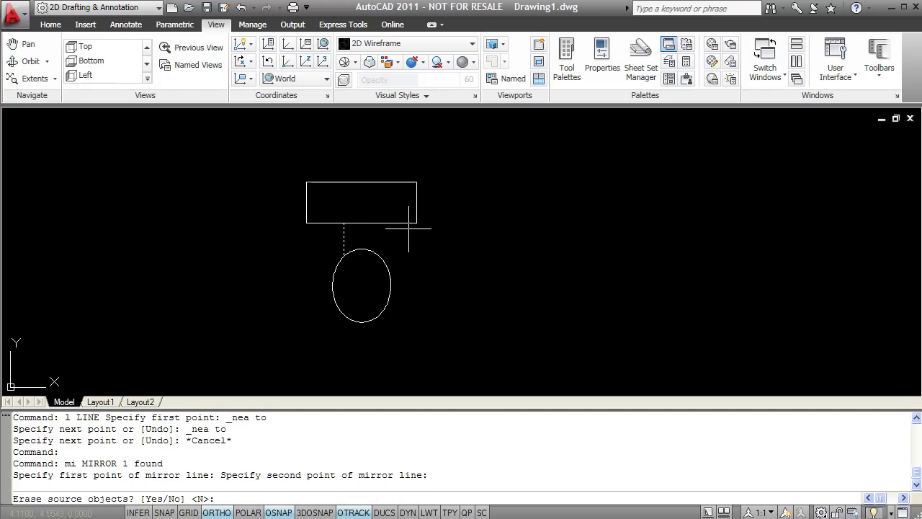
pyautogui.press('Return')
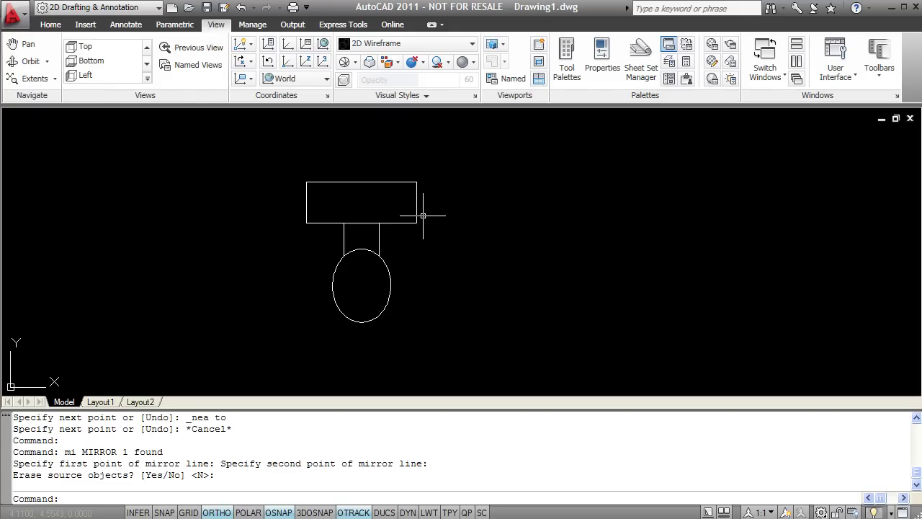
# Define block 'Fixtures' from all four objects, based at the top-edge midpoint, opening in Block Editor
pyautogui.click(445, 173)
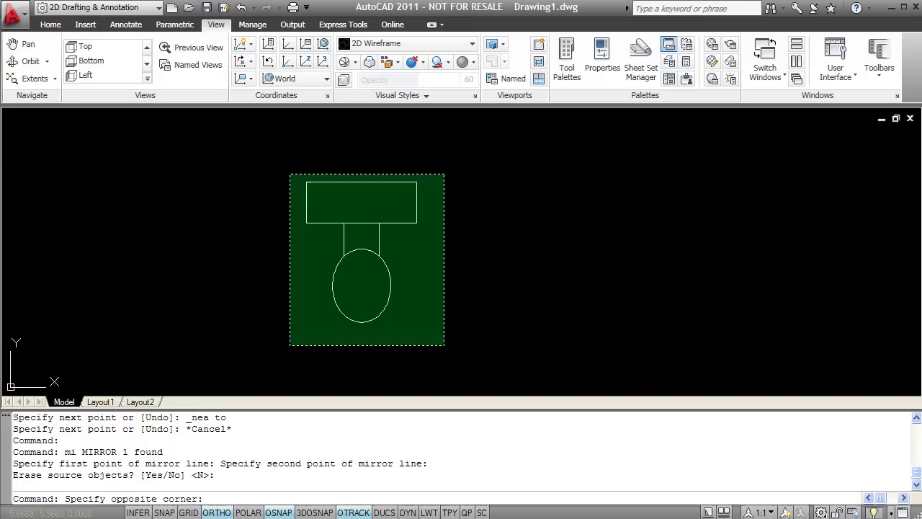
pyautogui.click(290, 345)
pyautogui.write('b')
pyautogui.press('Return')
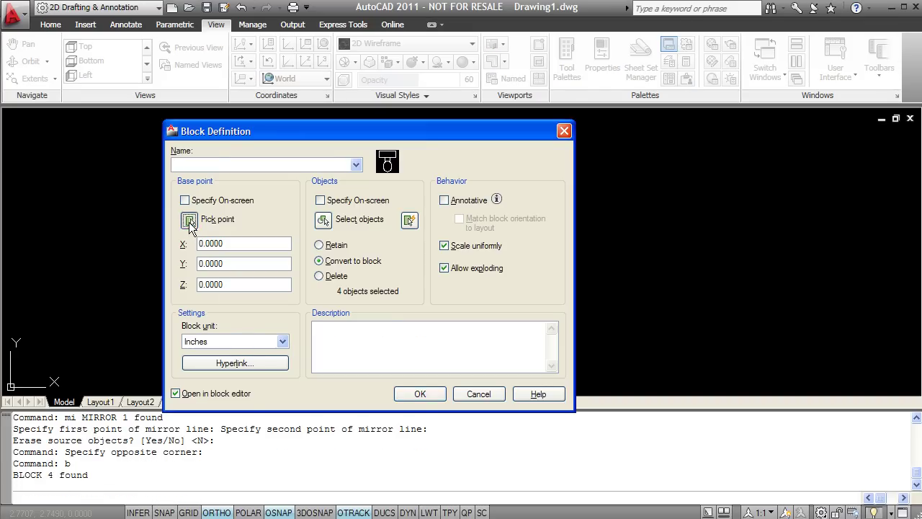
pyautogui.click(189, 219)
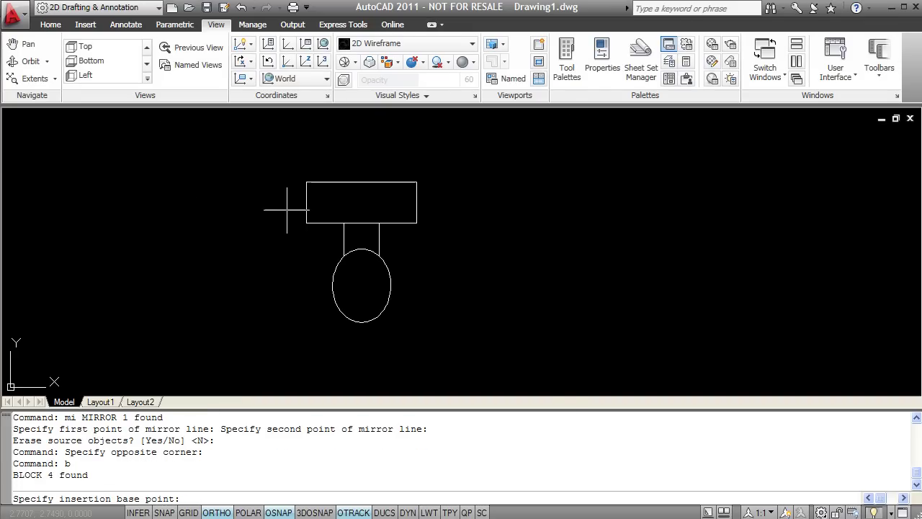
pyautogui.click(361, 182)
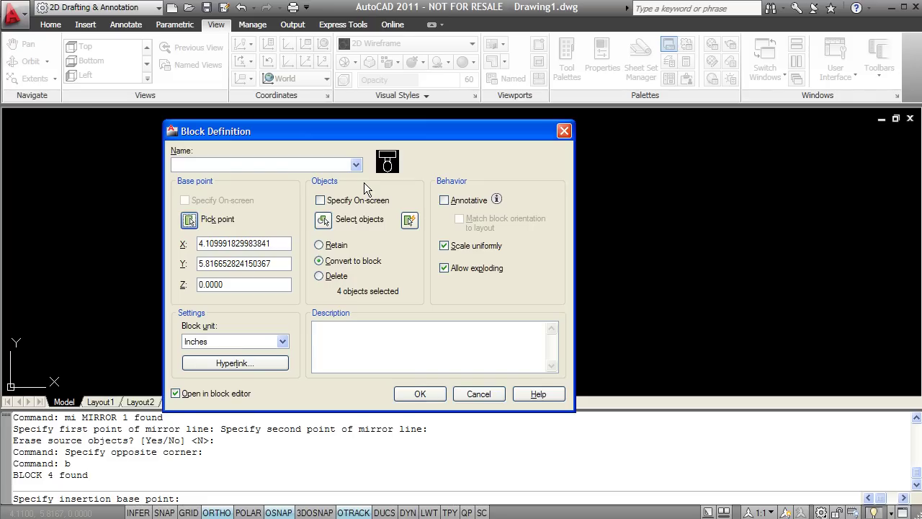
pyautogui.click(267, 166)
pyautogui.write('Fixtures')
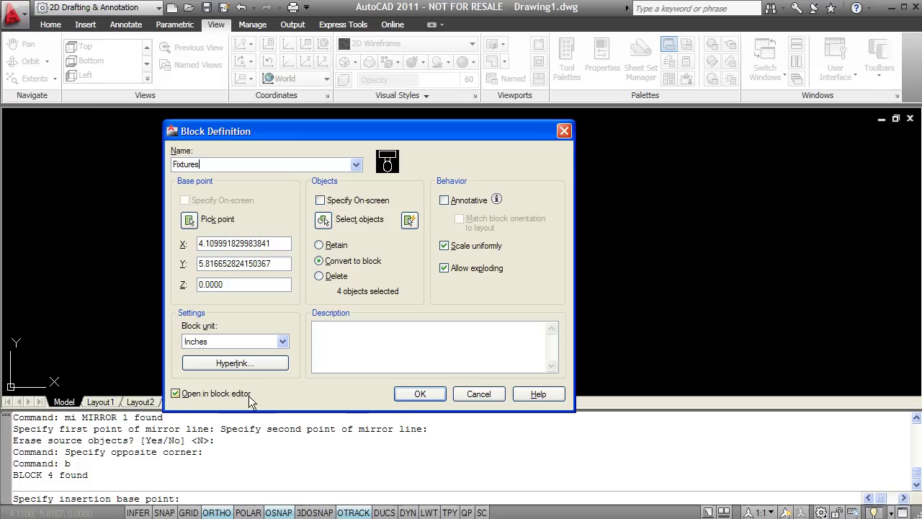
pyautogui.click(420, 394)
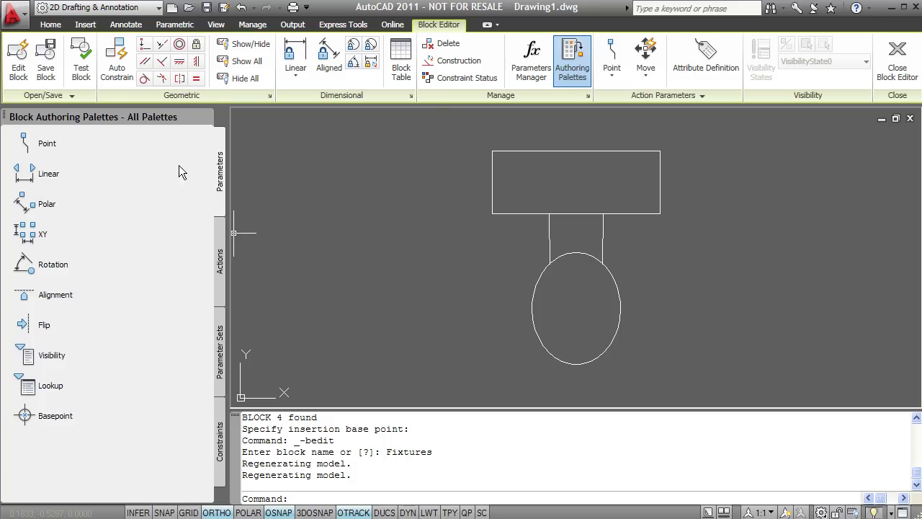
# Draw a larger rectangle to the right of the toilet fixture
pyautogui.click(560, 74)
pyautogui.click(568, 75)
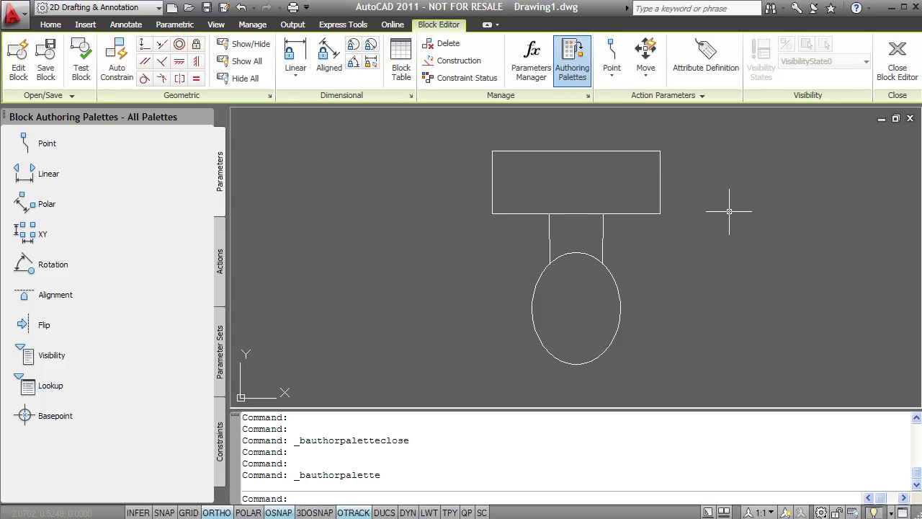
pyautogui.moveTo(725, 206)
pyautogui.mouseDown(button='middle')
pyautogui.moveTo(697, 222)
pyautogui.moveTo(555, 217)
pyautogui.mouseUp(button='middle')
pyautogui.scroll(-2, 607, 214)
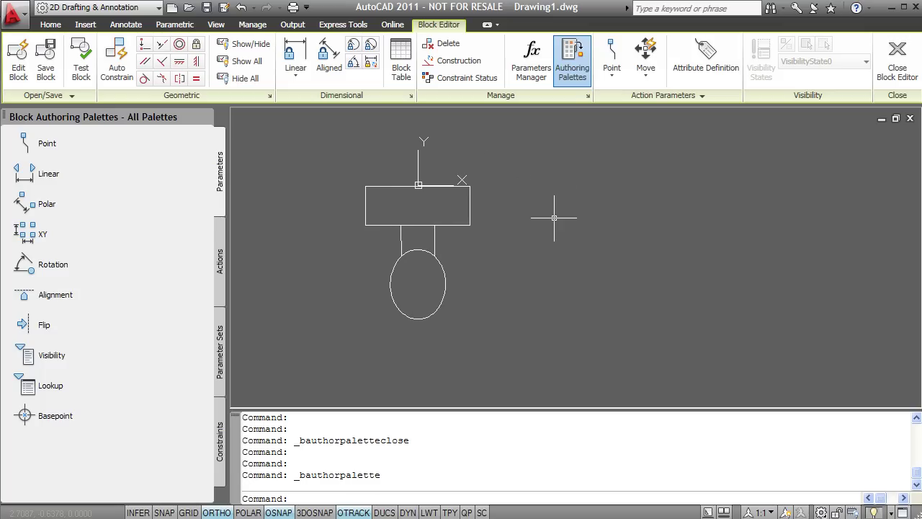
pyautogui.write('rec')
pyautogui.press('Return')
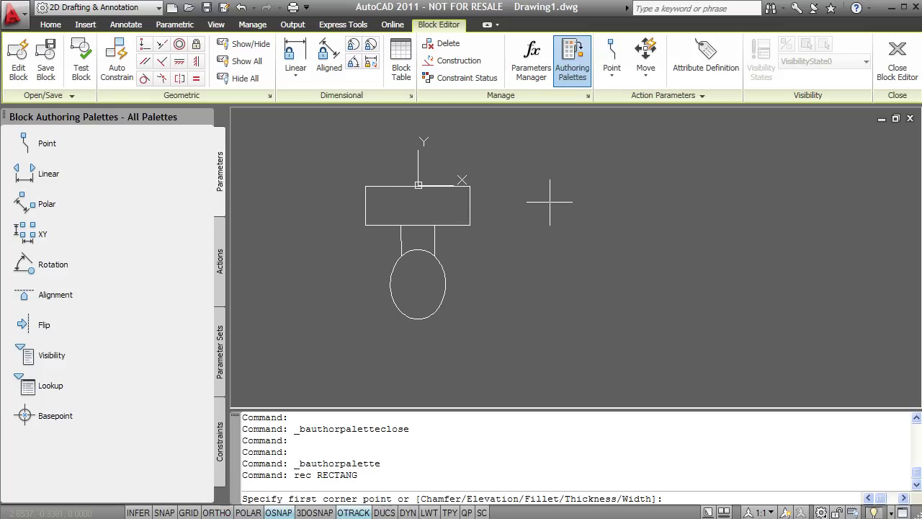
pyautogui.click(535, 203)
pyautogui.click(760, 303)
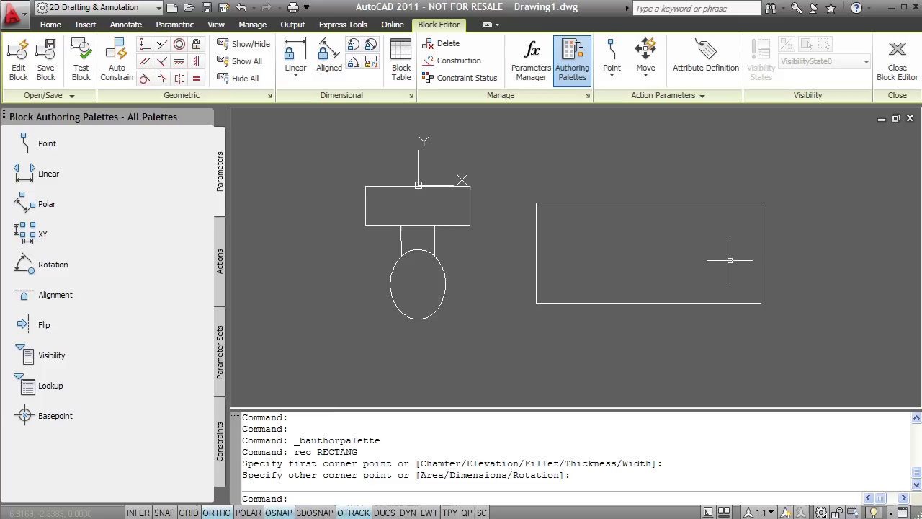
# Draw an ellipse inside the new rectangle
pyautogui.write('el')
pyautogui.press('Return')
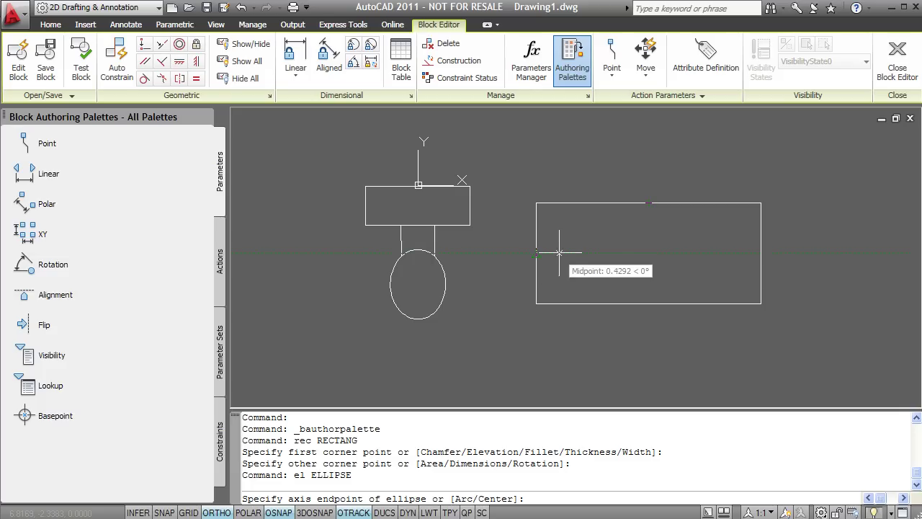
pyautogui.click(649, 253)
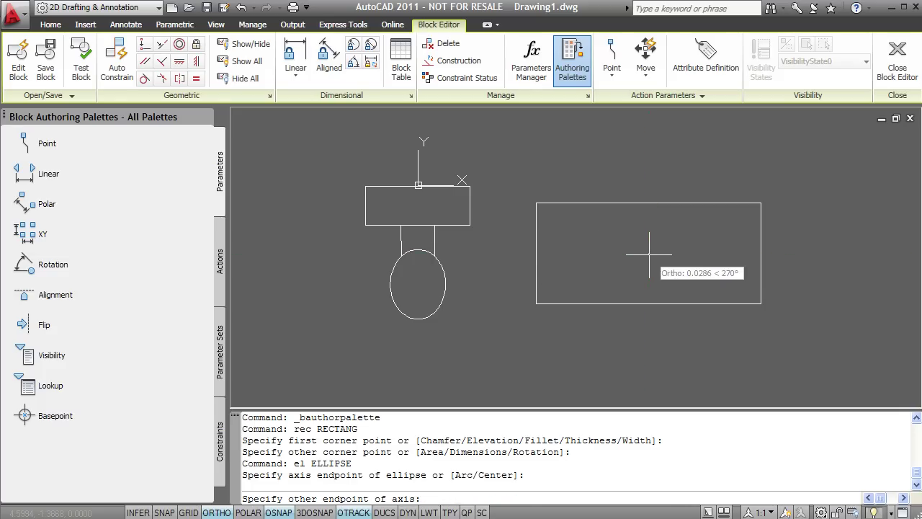
pyautogui.click(613, 255)
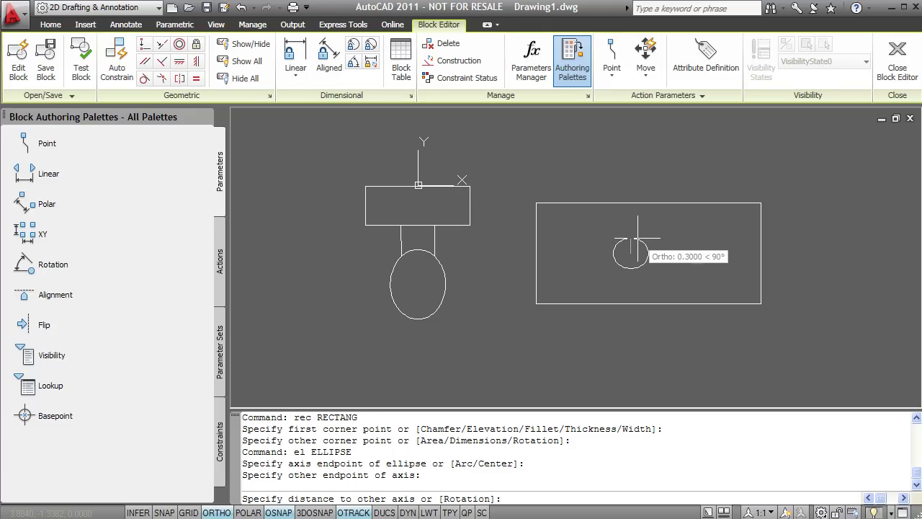
pyautogui.click(637, 237)
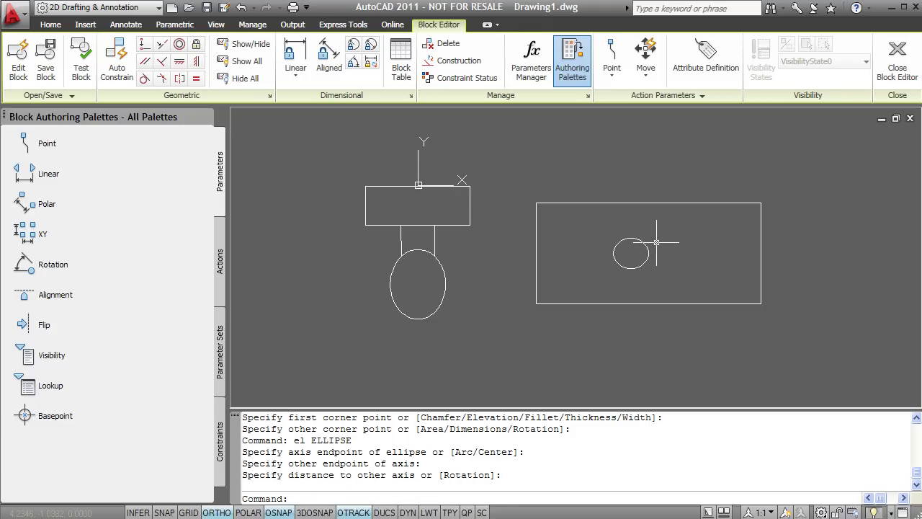
# Move the ellipse to the rectangle's centre with Ortho off
pyautogui.click(646, 243)
pyautogui.write('m')
pyautogui.press('Return')
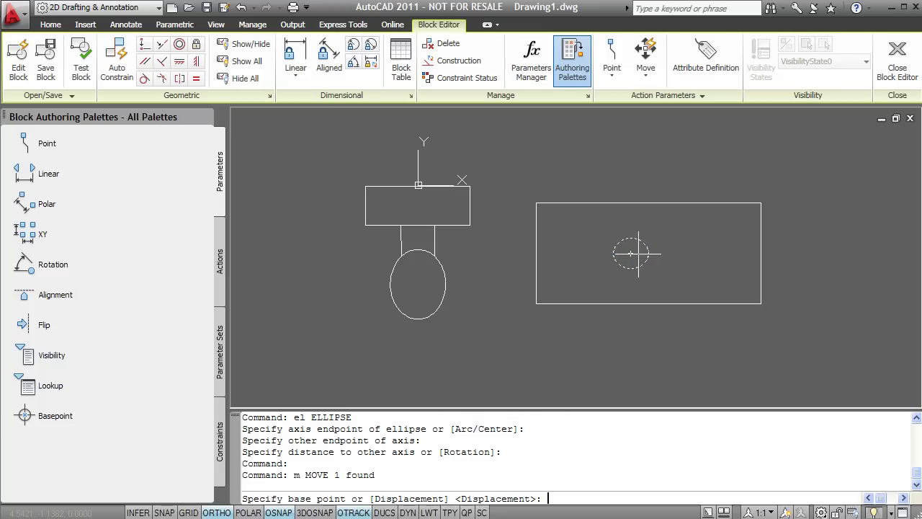
pyautogui.click(630, 253)
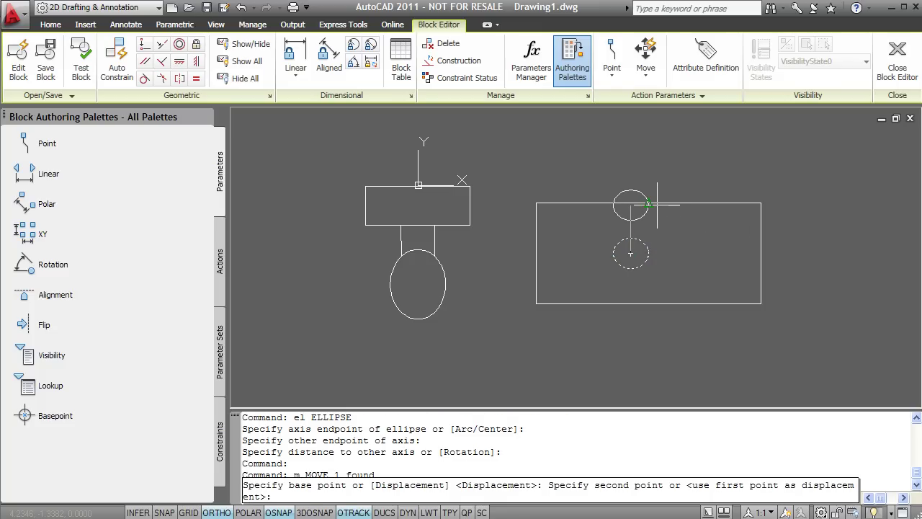
pyautogui.press('F8')
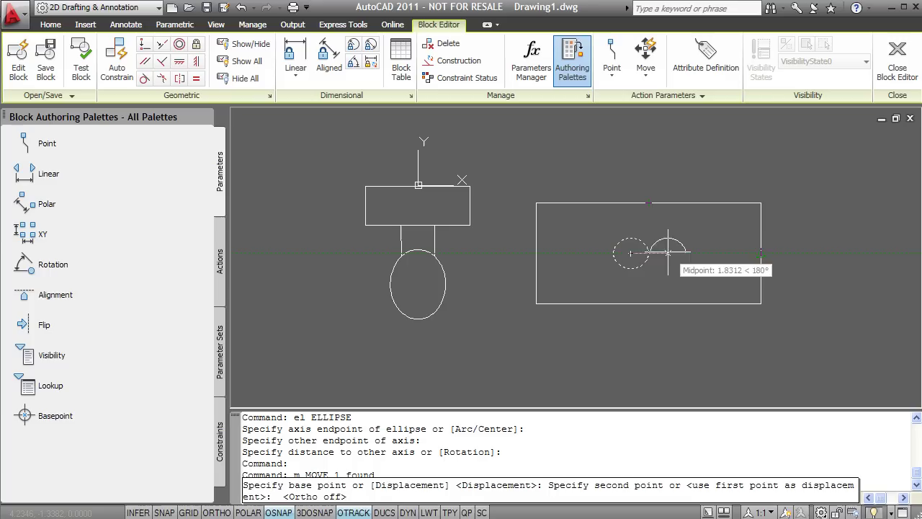
pyautogui.click(647, 254)
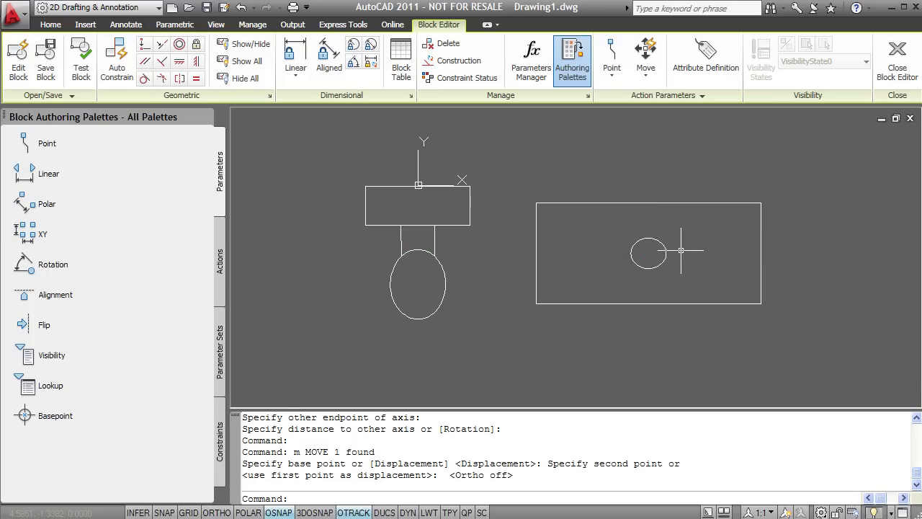
# Scale the ellipse up about its centre to form the basin
pyautogui.click(677, 232)
pyautogui.click(625, 276)
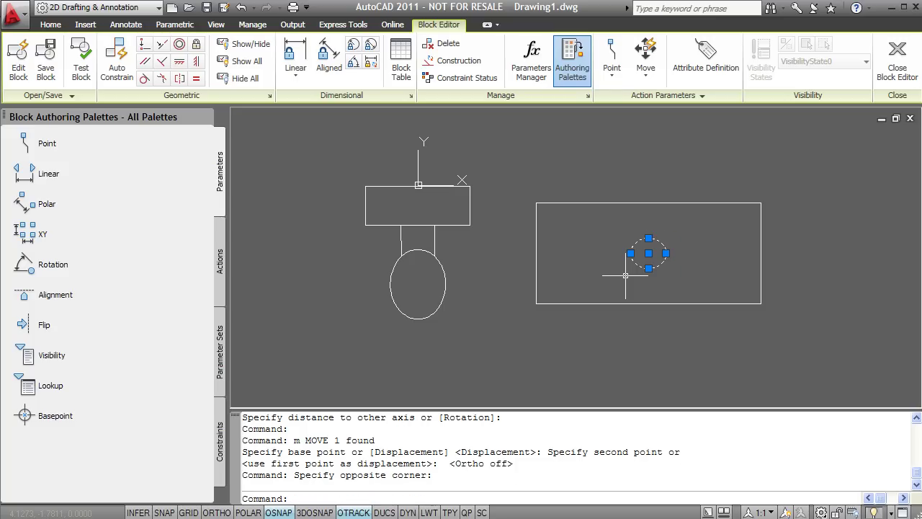
pyautogui.write('sc')
pyautogui.press('Return')
pyautogui.click(648, 253)
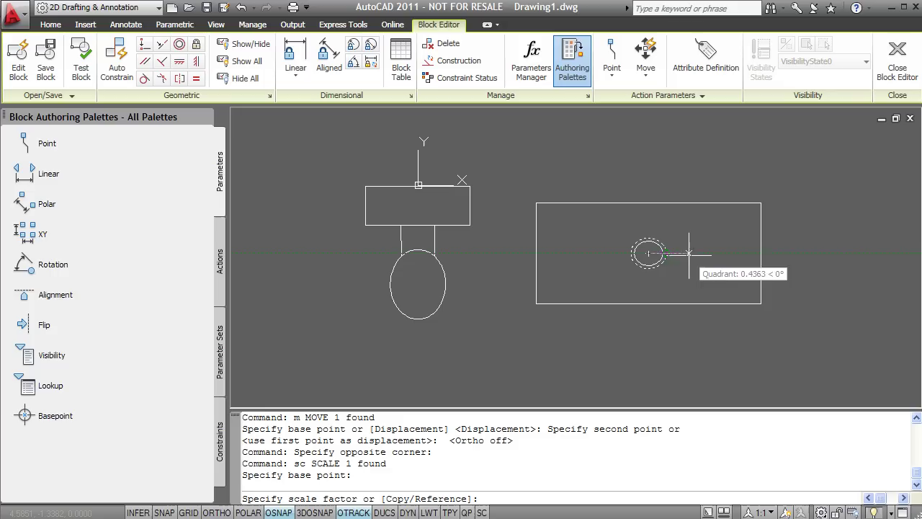
pyautogui.click(769, 252)
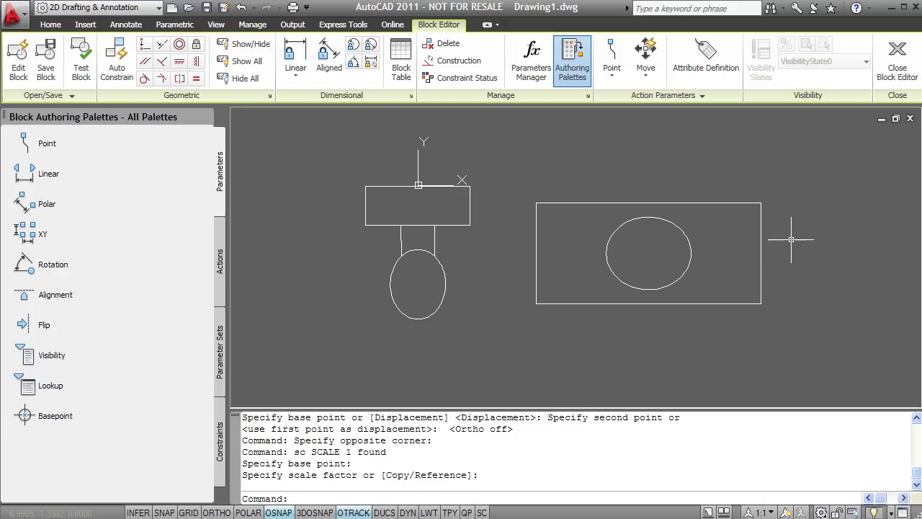
pyautogui.click(792, 190)
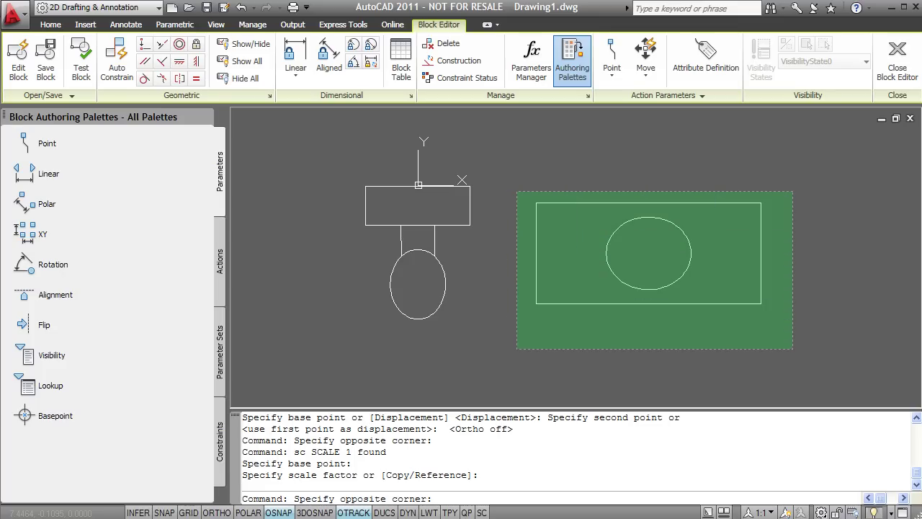
# Move the sink rectangle and basin from their top midpoint onto the toilet's base point
pyautogui.click(516, 350)
pyautogui.write('m')
pyautogui.press('Return')
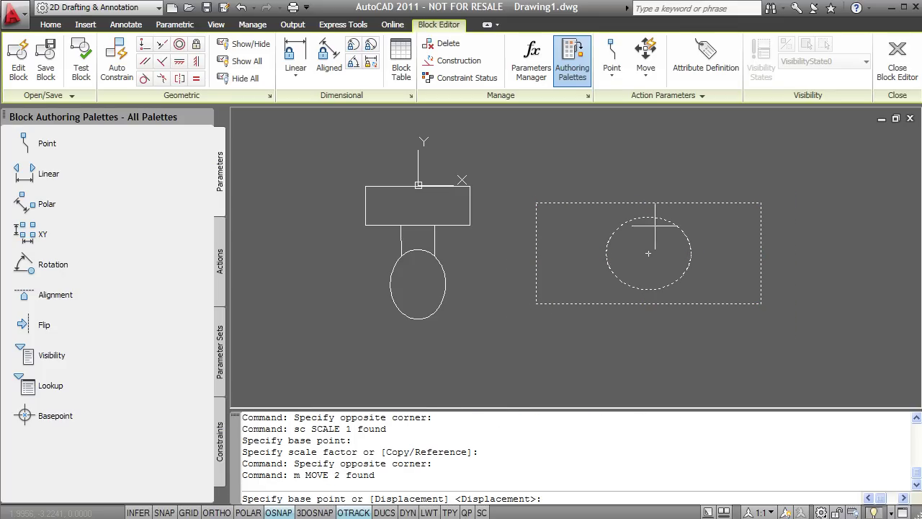
pyautogui.click(648, 202)
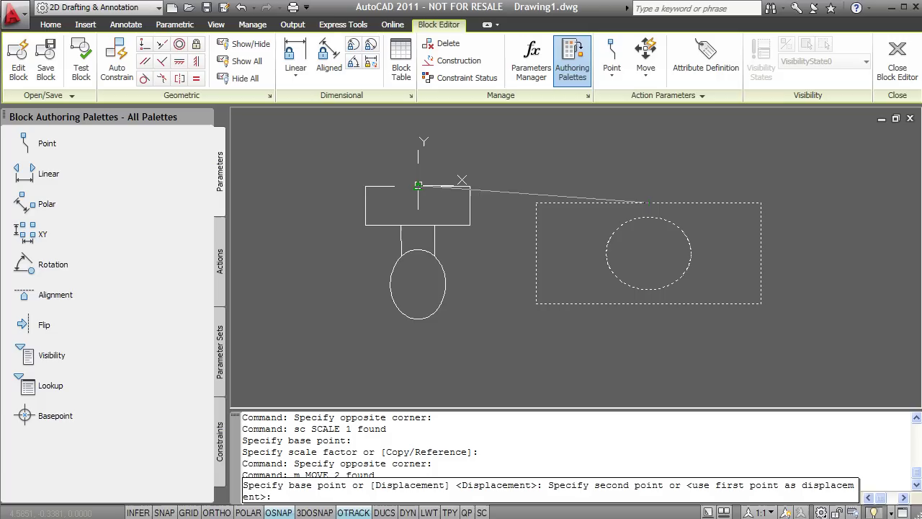
pyautogui.click(419, 186)
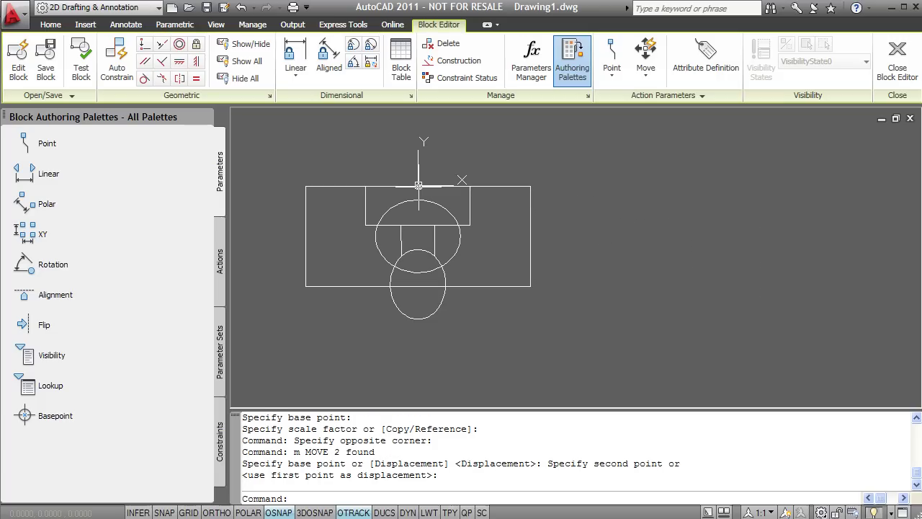
# Place the Visibility1 visibility parameter below the fixtures
pyautogui.click(32, 364)
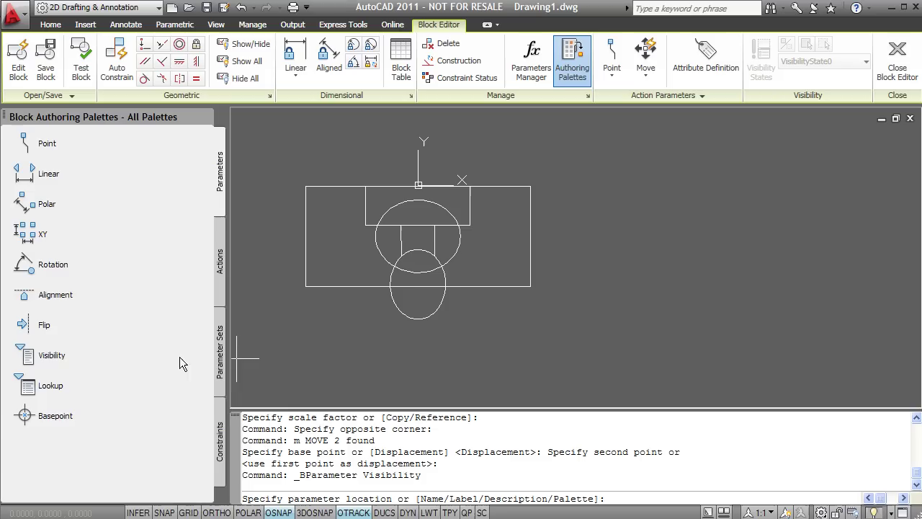
pyautogui.click(416, 338)
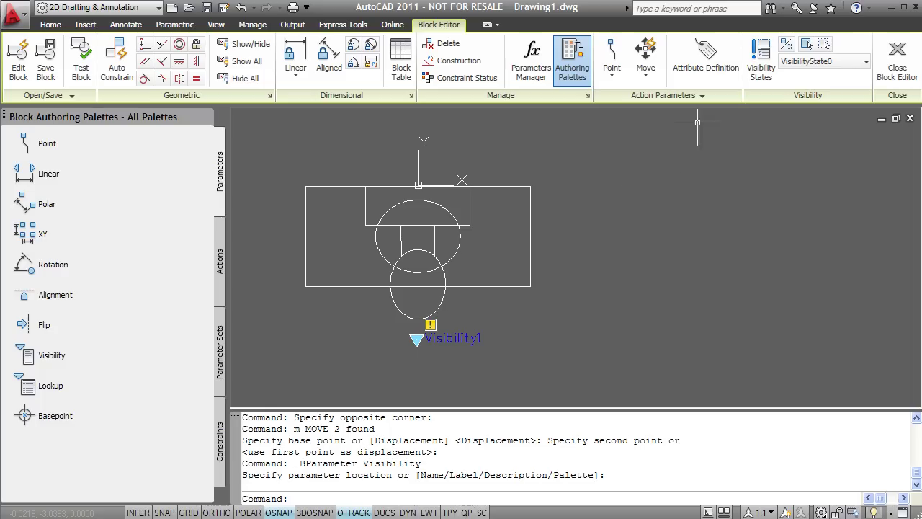
# Add visibility state 'Toilet' and rename VisibilityState0 to 'Sink'
pyautogui.click(765, 72)
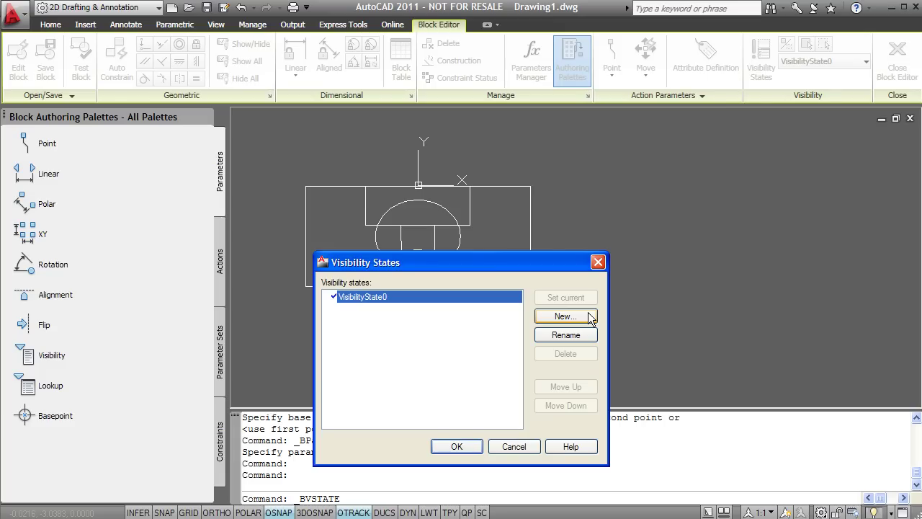
pyautogui.click(566, 317)
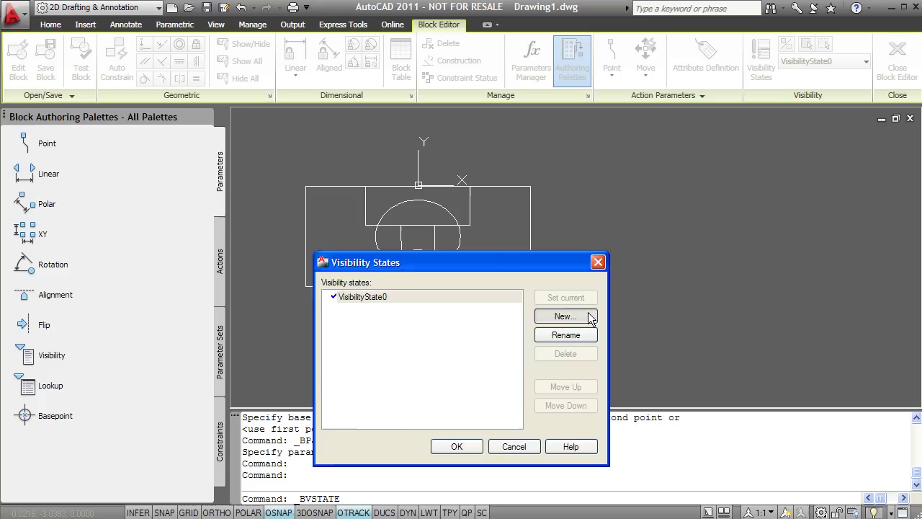
pyautogui.write('To')
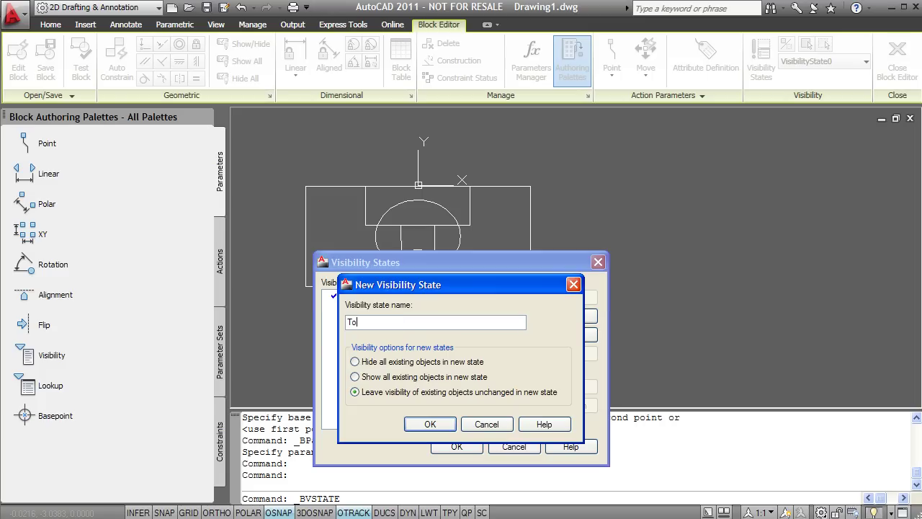
pyautogui.write('ilet')
pyautogui.press('Return')
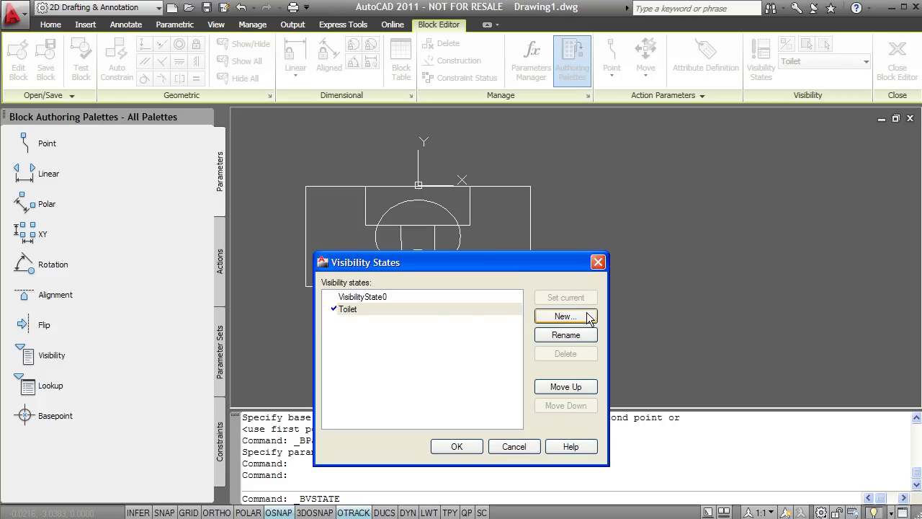
pyautogui.click(384, 296)
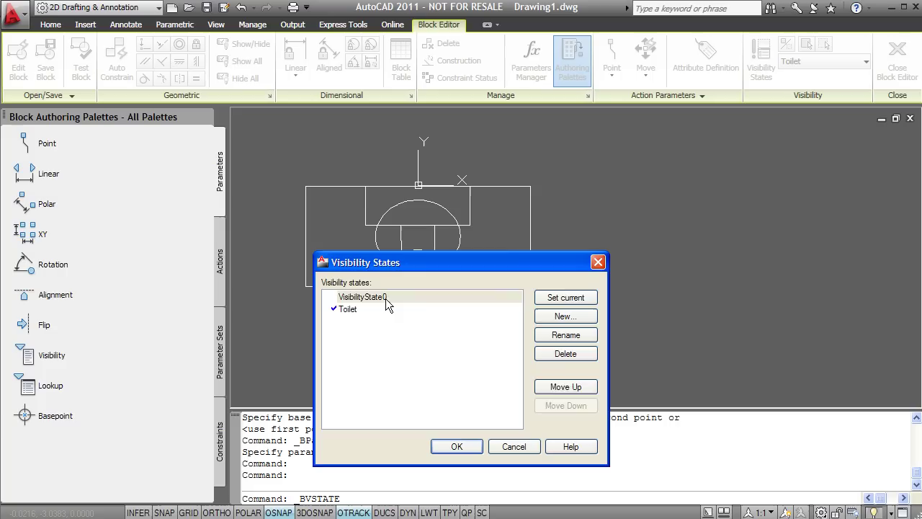
pyautogui.click(574, 337)
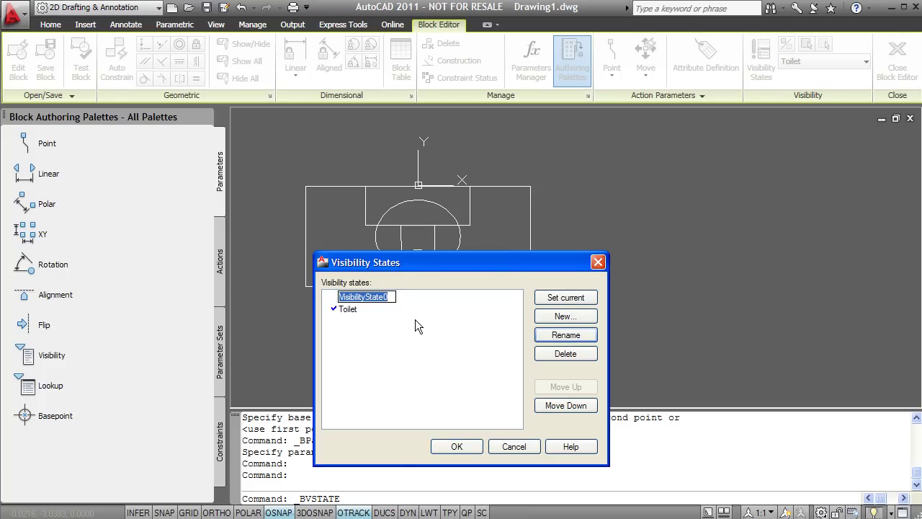
pyautogui.write('Sink')
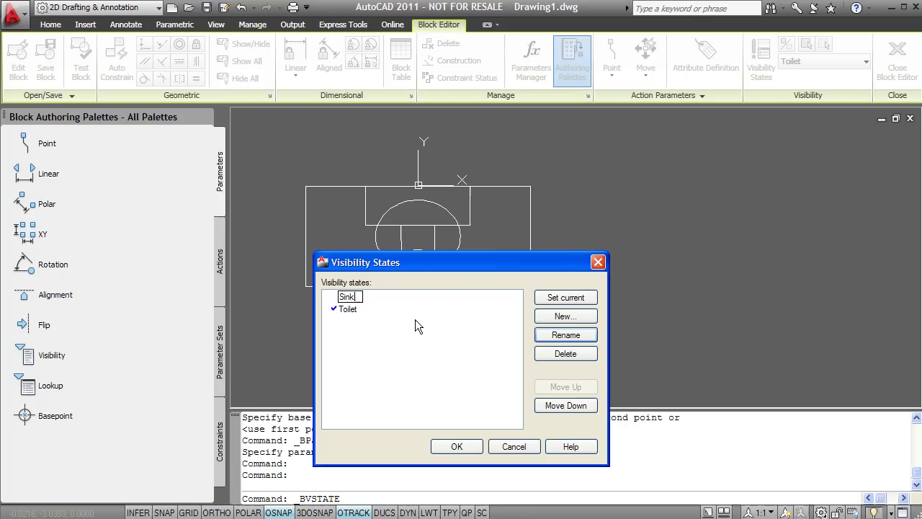
pyautogui.click(465, 445)
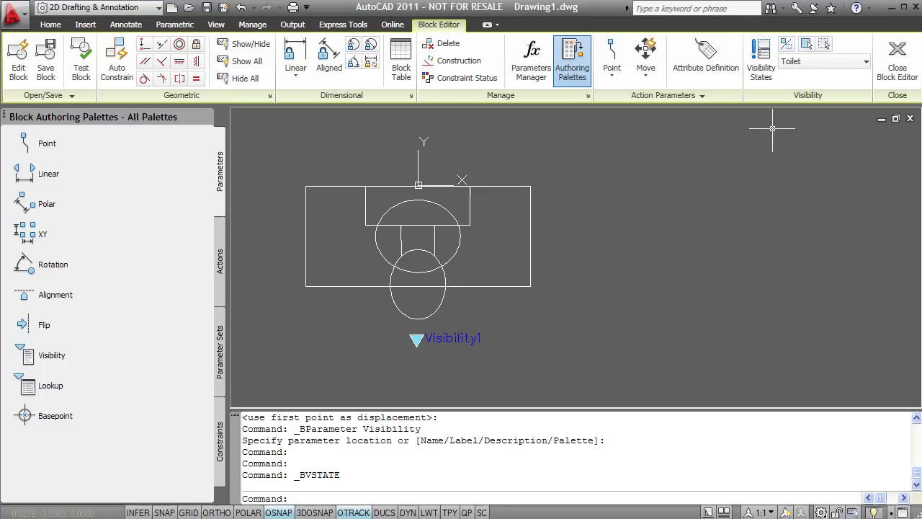
# Make the sink rectangle and ellipse invisible in the Toilet state
pyautogui.click(505, 287)
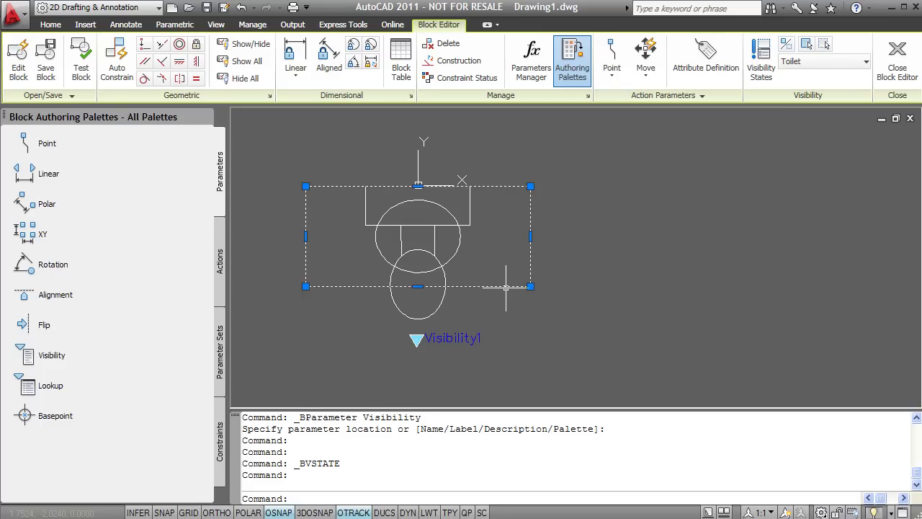
pyautogui.click(456, 254)
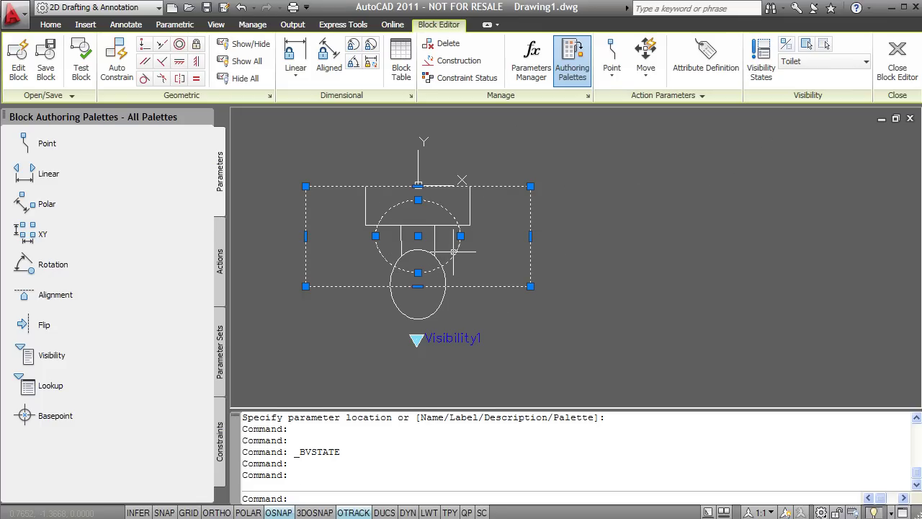
pyautogui.click(824, 46)
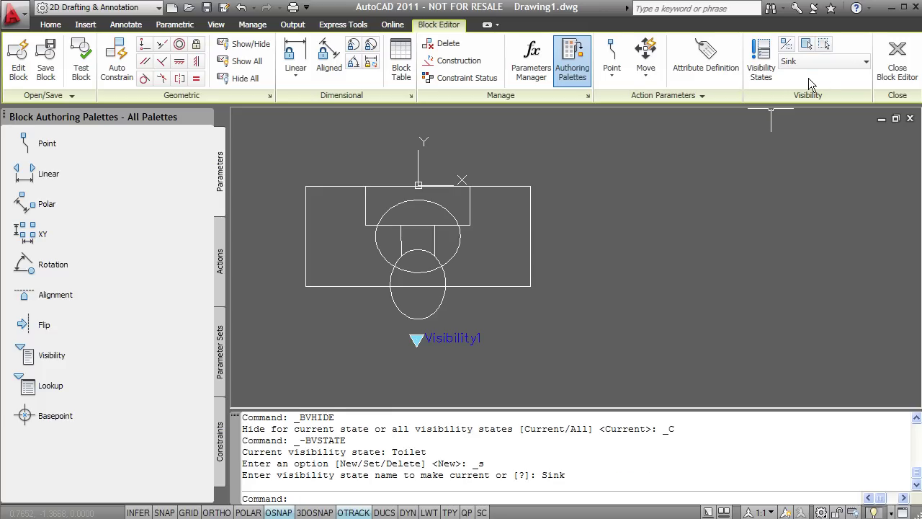
# Make the toilet ellipse, connecting shapes and faucet invisible in the Sink state
pyautogui.click(444, 297)
pyautogui.click(434, 242)
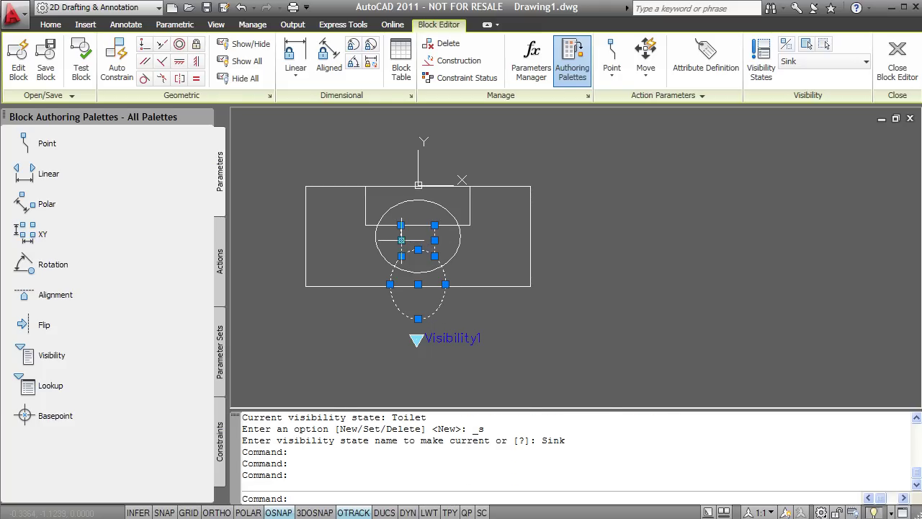
pyautogui.click(391, 225)
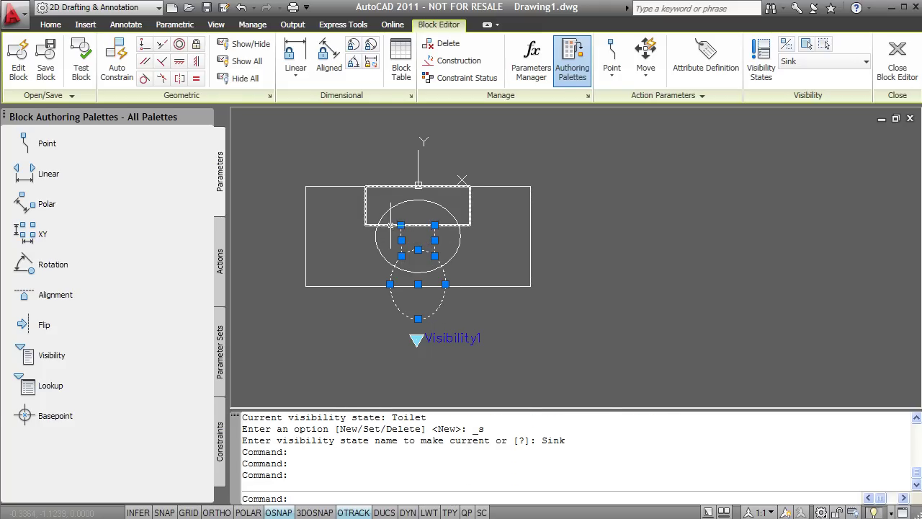
pyautogui.click(826, 46)
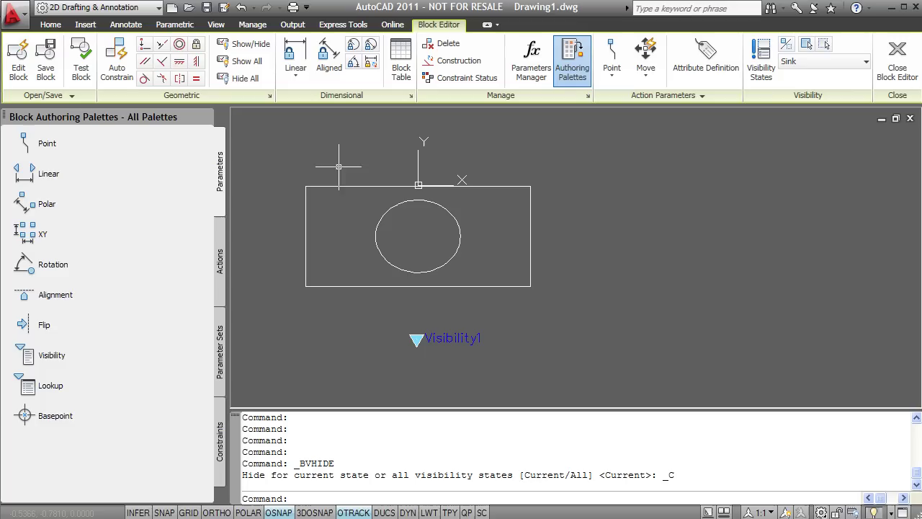
# Add linear parameter Distance1 along the rectangle's right edge
pyautogui.click(28, 185)
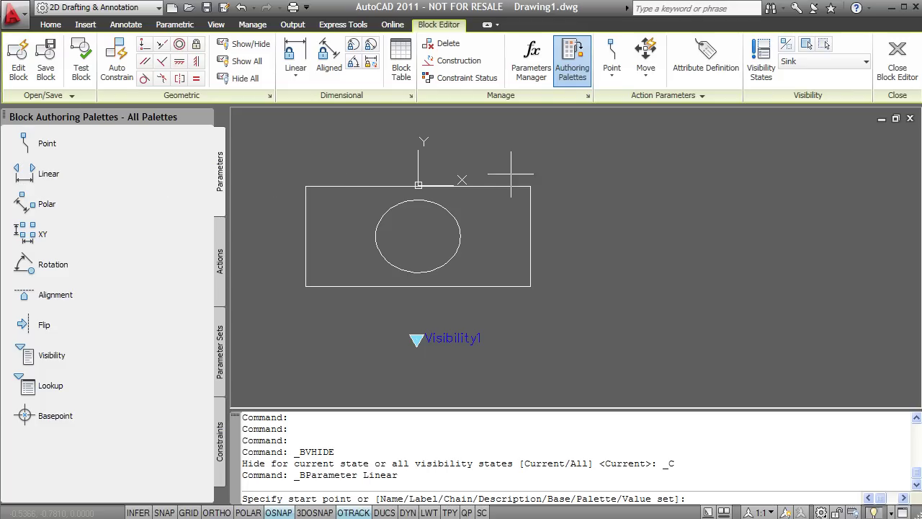
pyautogui.click(530, 185)
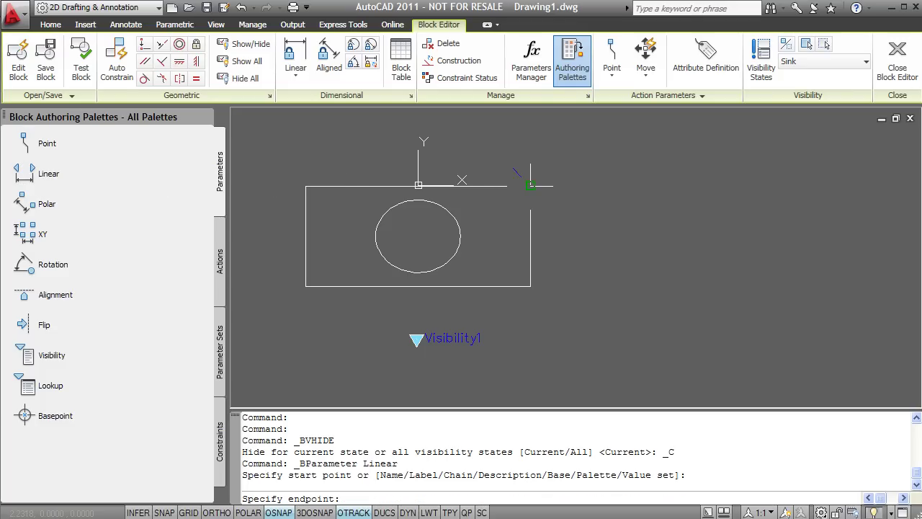
pyautogui.click(530, 285)
pyautogui.click(569, 285)
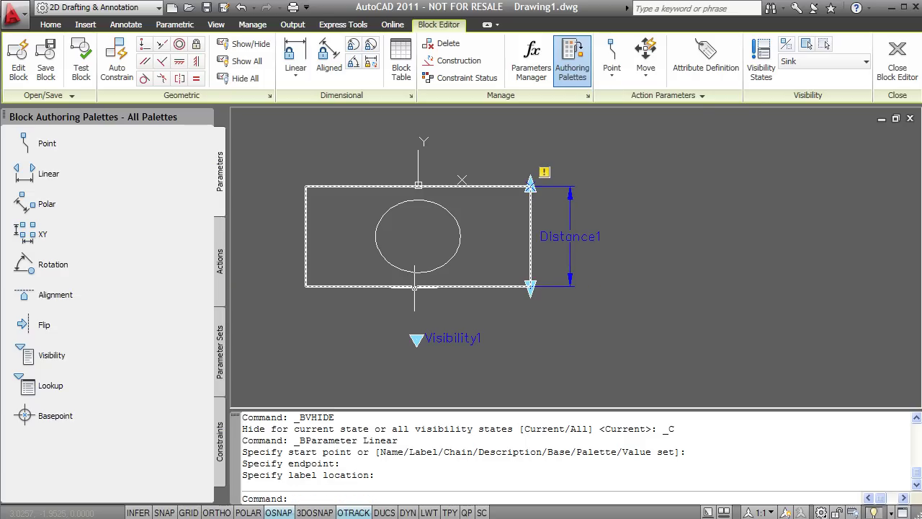
# Add linear parameter Distance2 along the rectangle's bottom edge
pyautogui.press('Return')
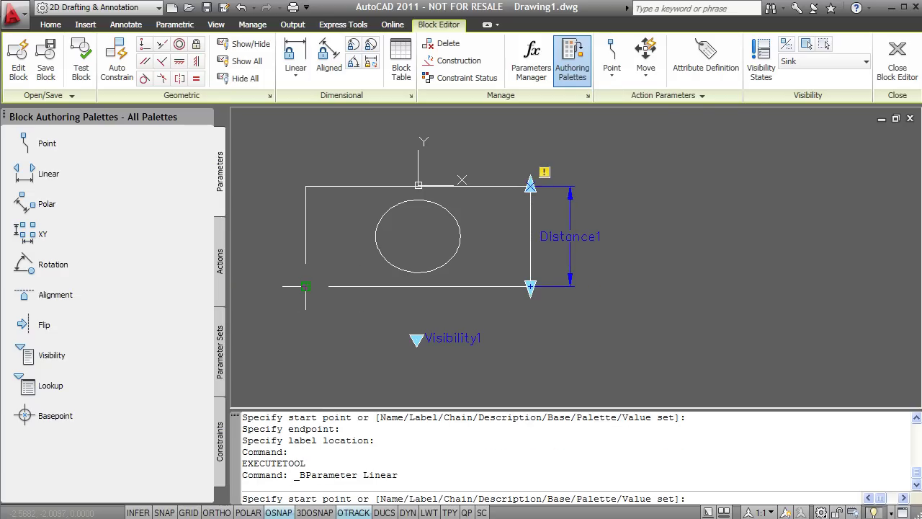
pyautogui.click(306, 286)
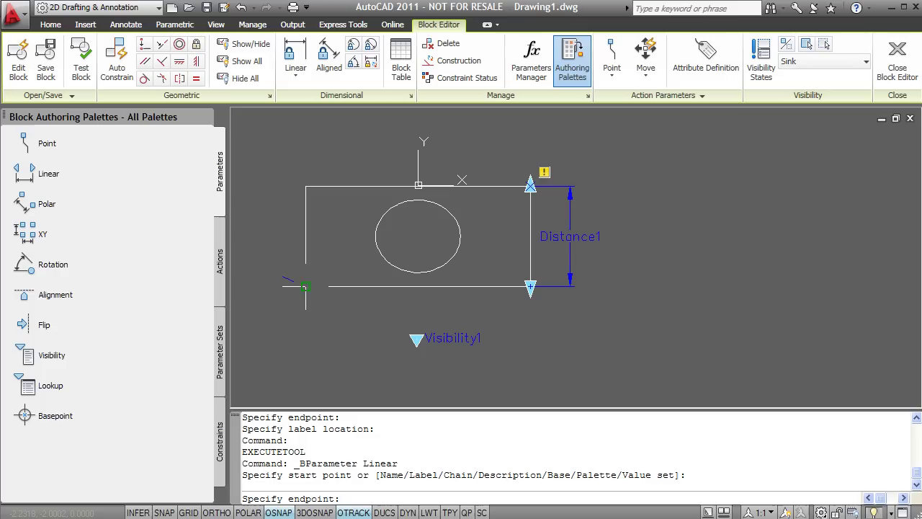
pyautogui.click(530, 286)
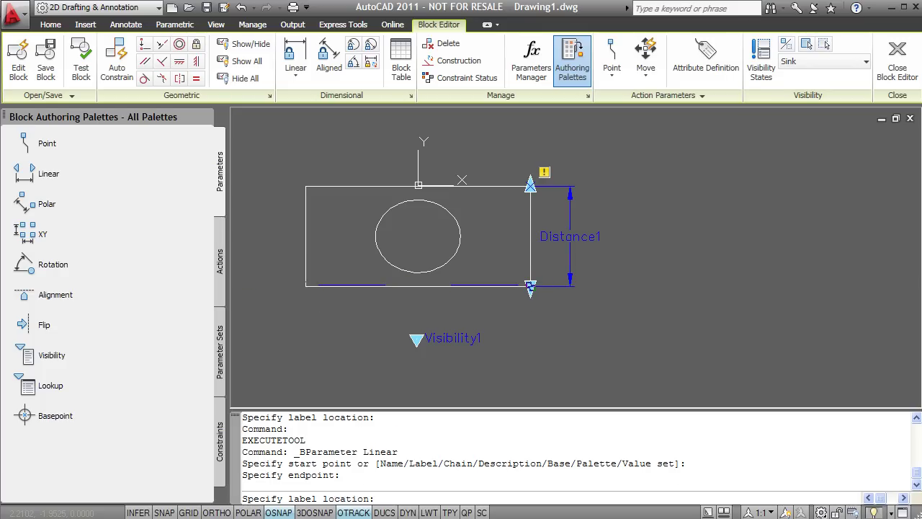
pyautogui.click(531, 314)
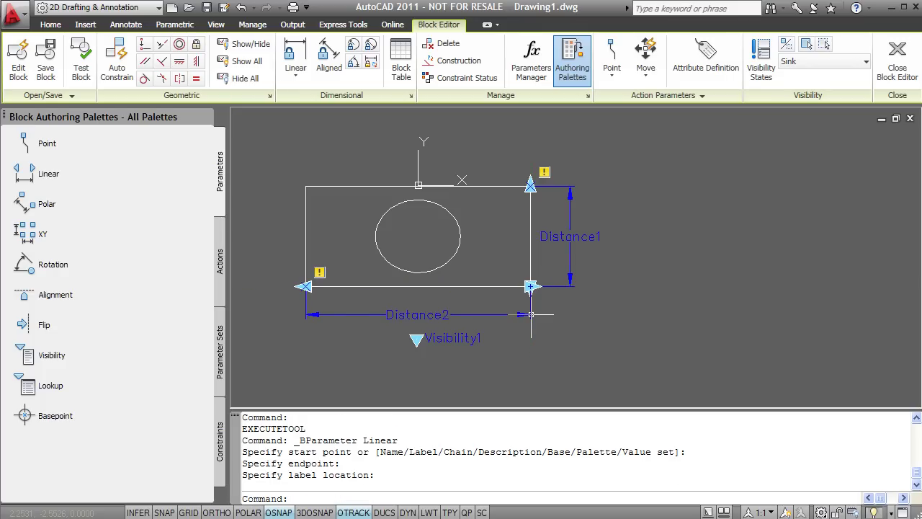
# Delete Distance2's left grip and Distance1's top grip
pyautogui.click(296, 286)
pyautogui.press('Delete')
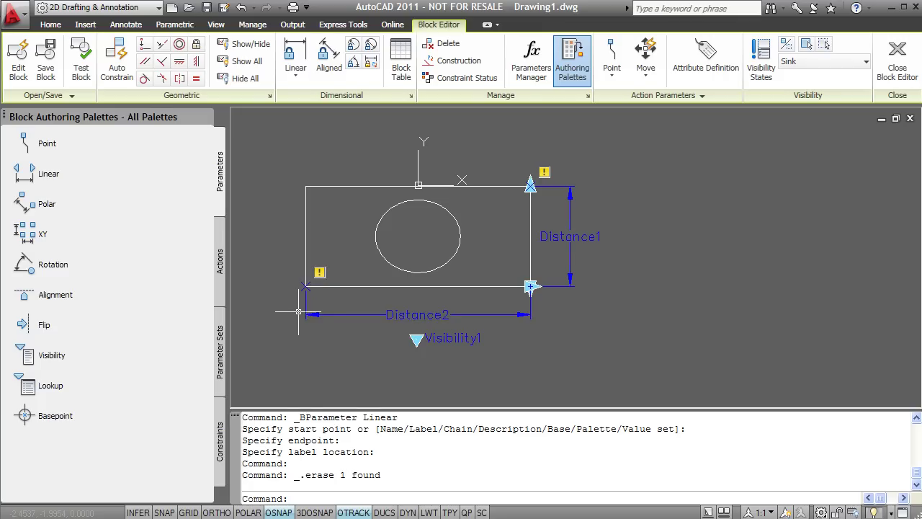
pyautogui.click(531, 178)
pyautogui.press('Delete')
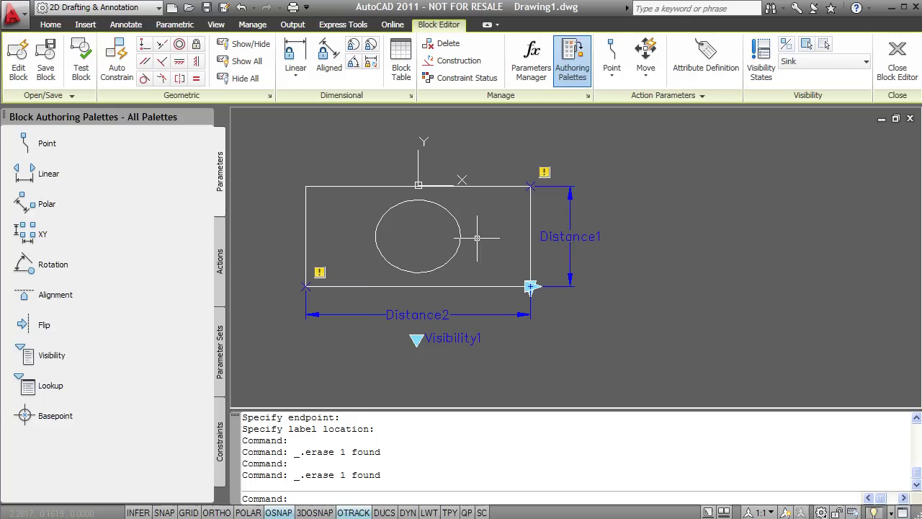
# Add a Distance2 stretch action framing the right side, including the rectangle and Distance1
pyautogui.click(220, 261)
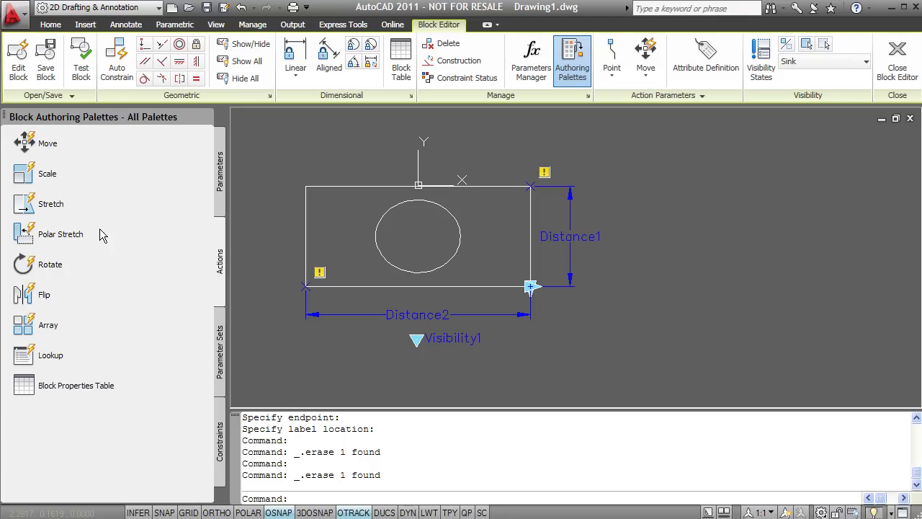
pyautogui.click(54, 207)
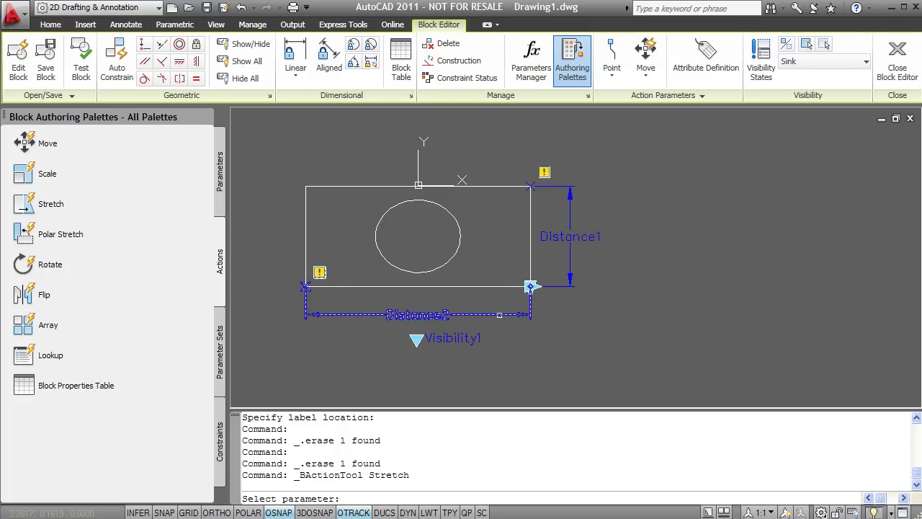
pyautogui.click(499, 315)
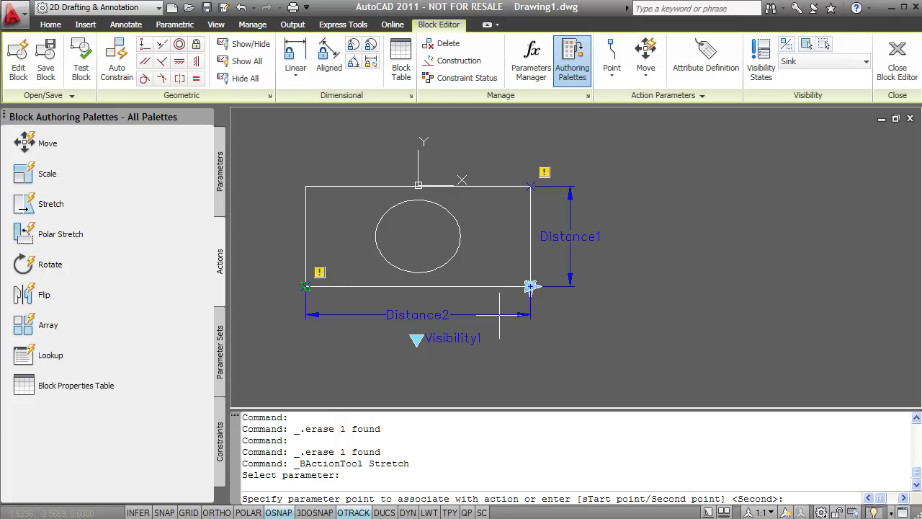
pyautogui.click(530, 287)
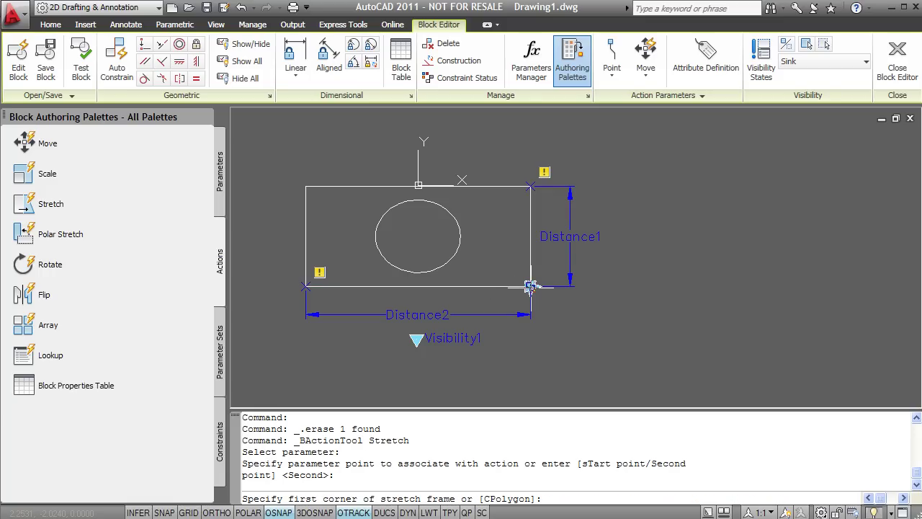
pyautogui.click(652, 139)
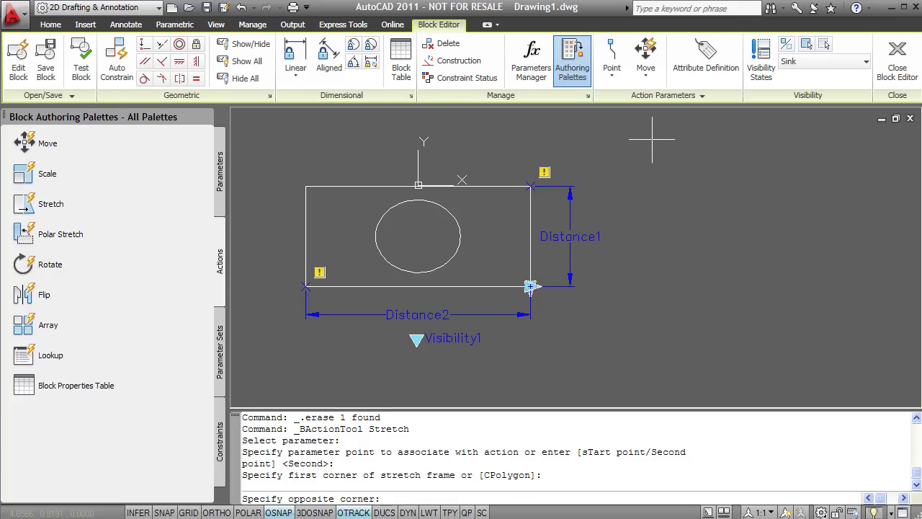
pyautogui.click(488, 354)
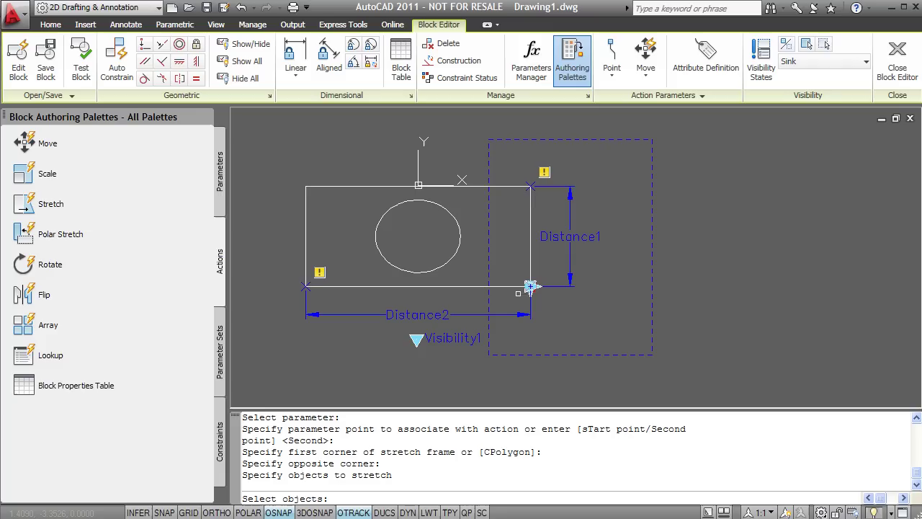
pyautogui.click(531, 287)
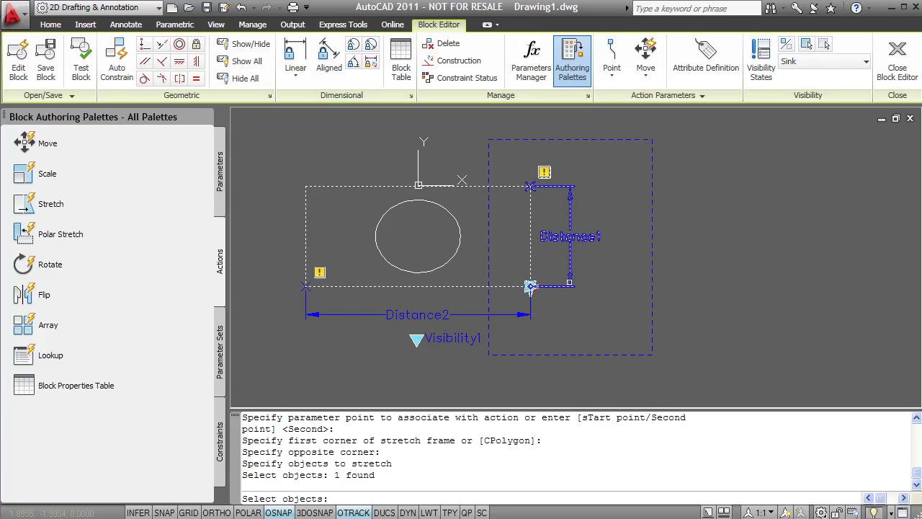
pyautogui.click(531, 287)
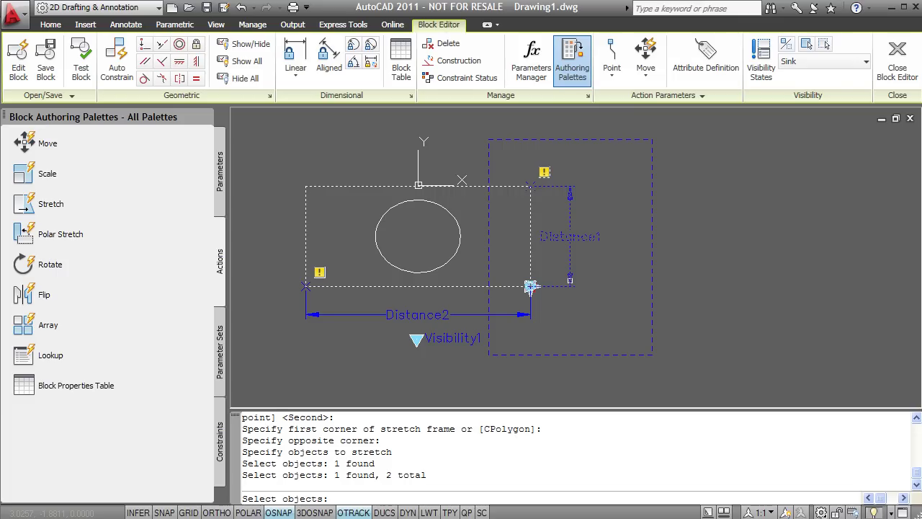
pyautogui.press('Return')
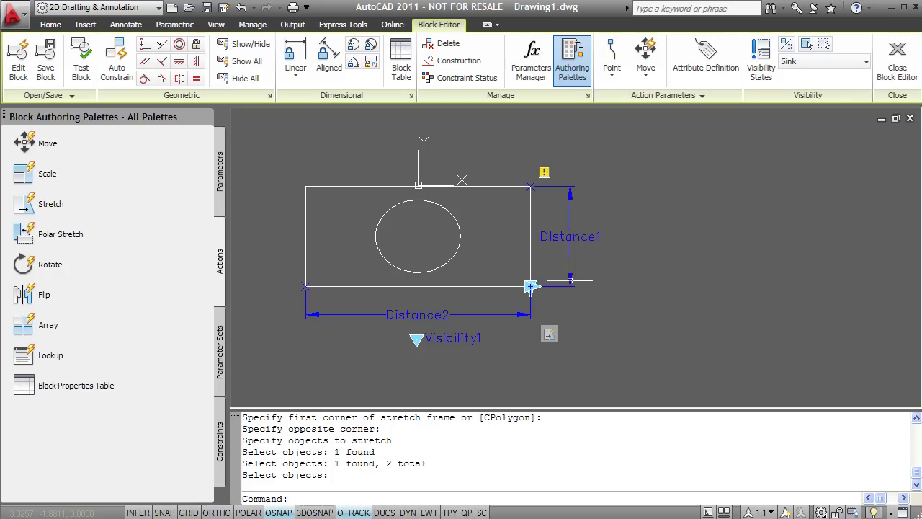
# Add a second Distance2 stretch action framing the rectangle's left edge
pyautogui.click(51, 207)
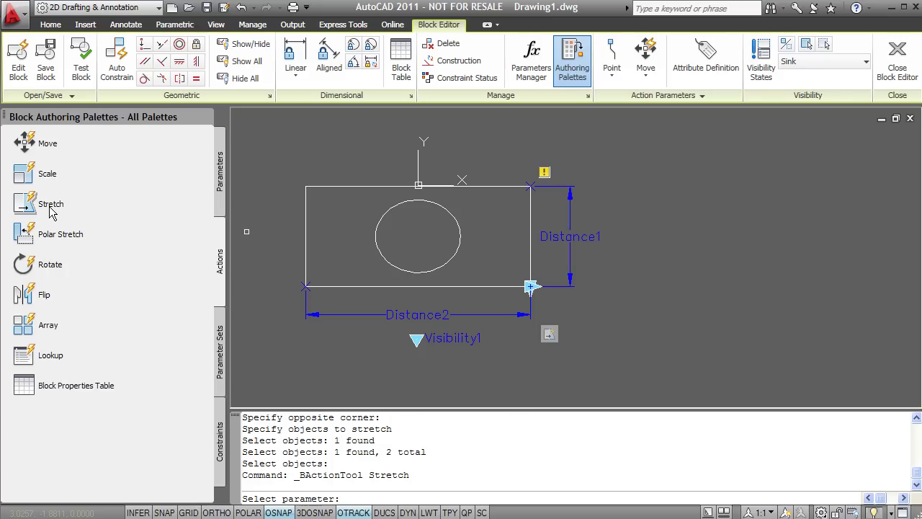
pyautogui.click(530, 286)
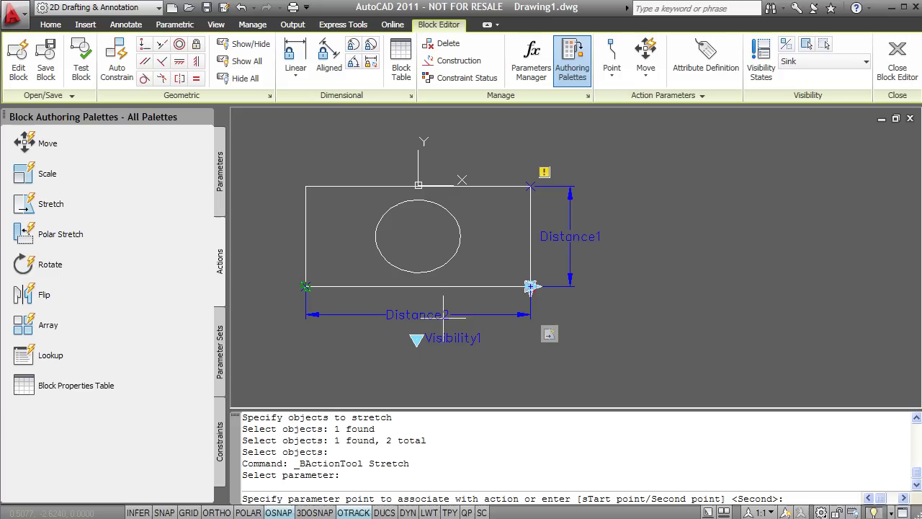
pyautogui.click(530, 286)
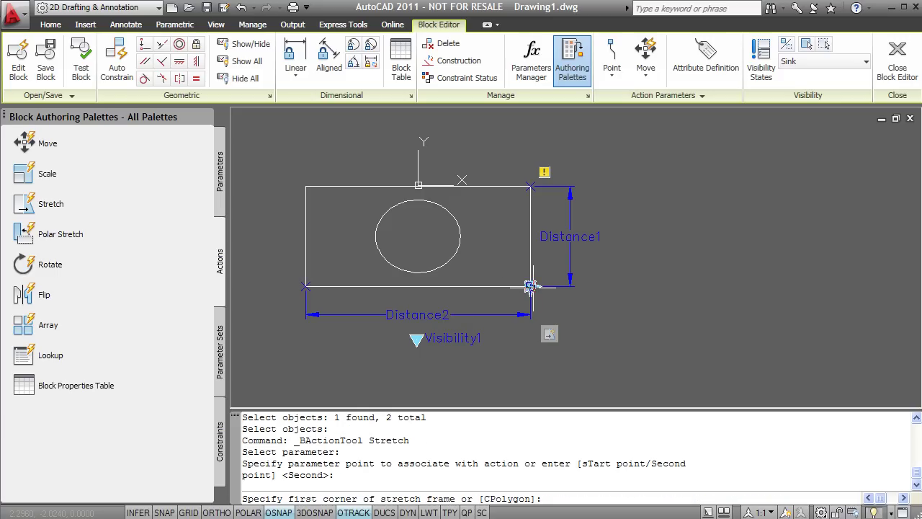
pyautogui.click(360, 147)
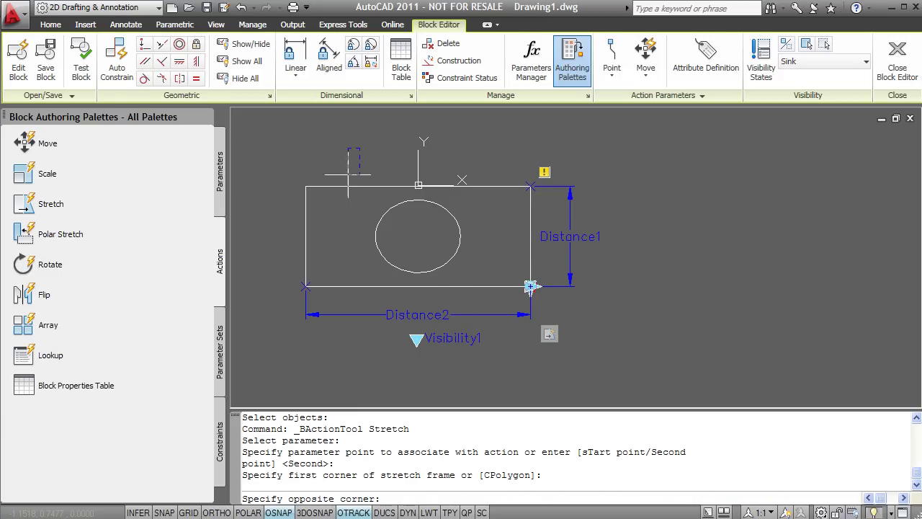
pyautogui.click(268, 344)
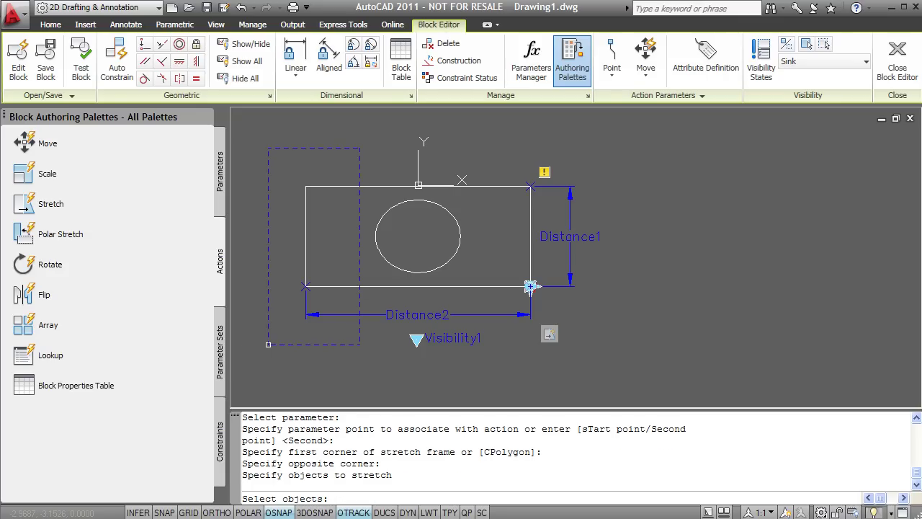
pyautogui.click(305, 256)
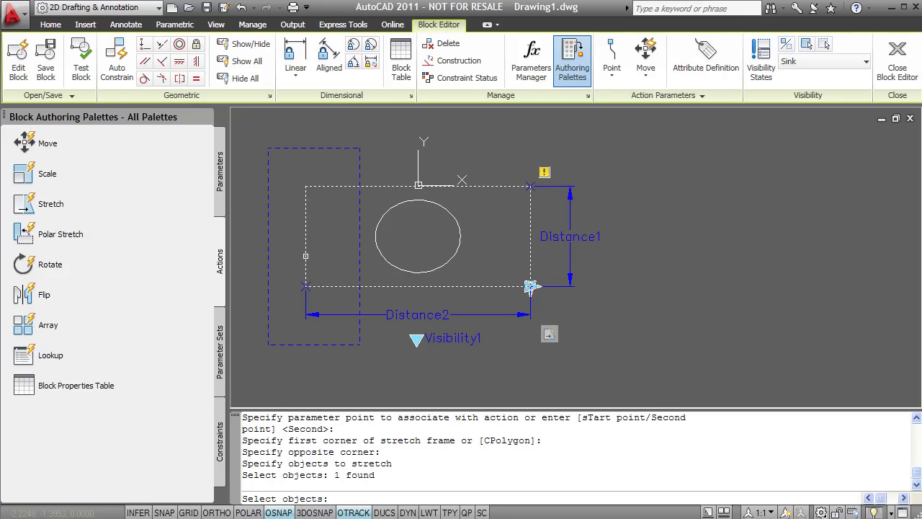
pyautogui.press('Return')
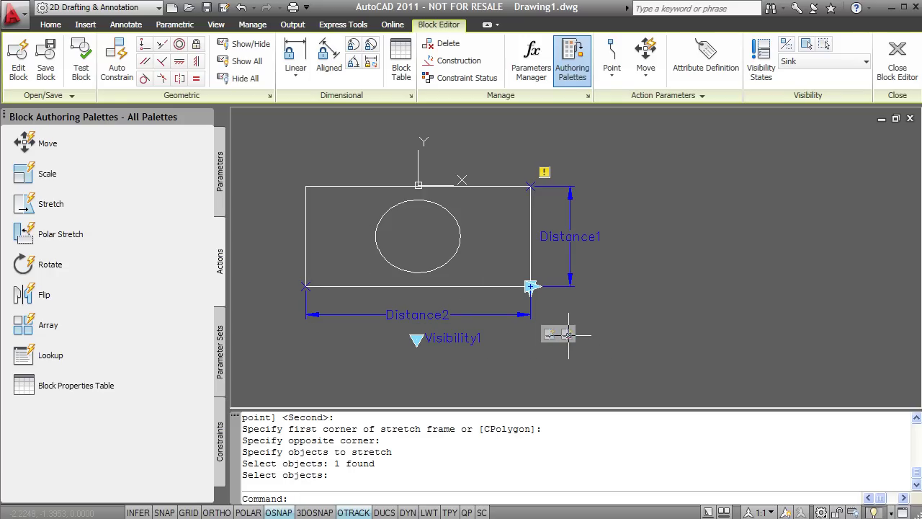
# Open the Properties palette with PR over the Block Editor
pyautogui.moveTo(566, 334); pyautogui.dragTo(612, 382)
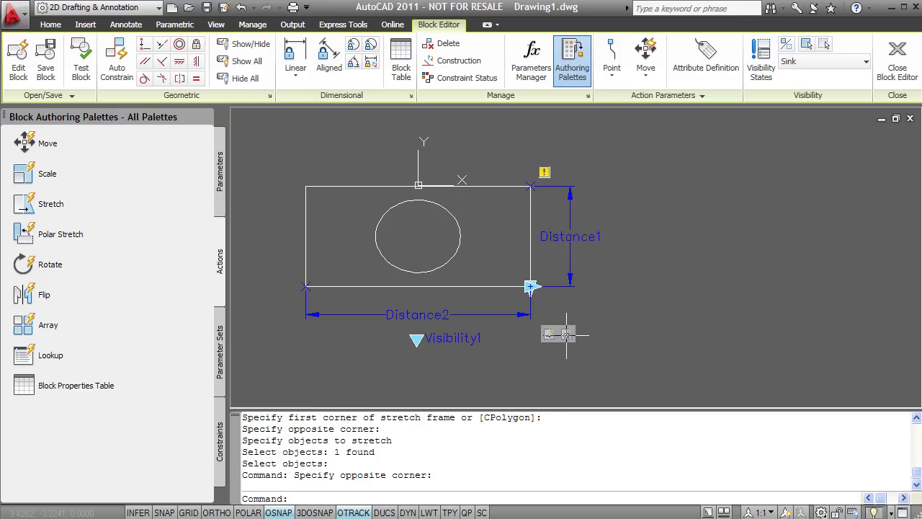
pyautogui.click(338, 347)
pyautogui.click(447, 382)
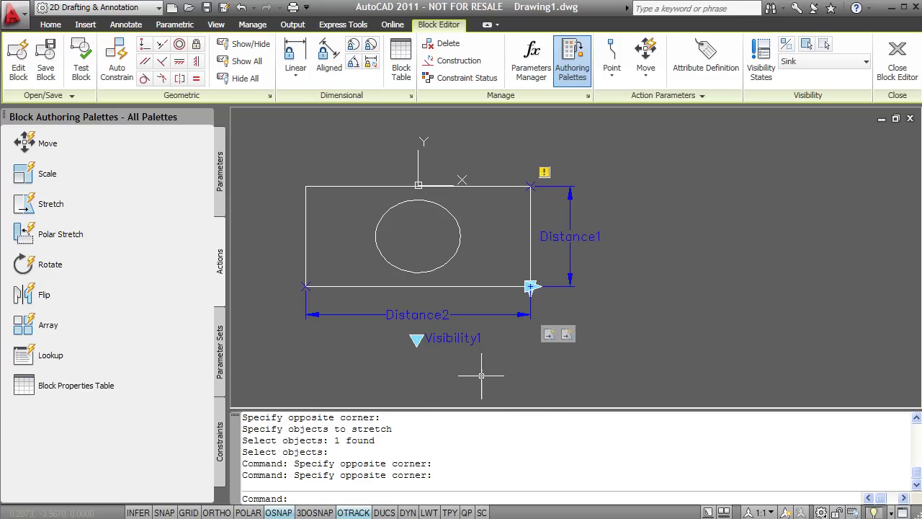
pyautogui.rightClick(567, 335)
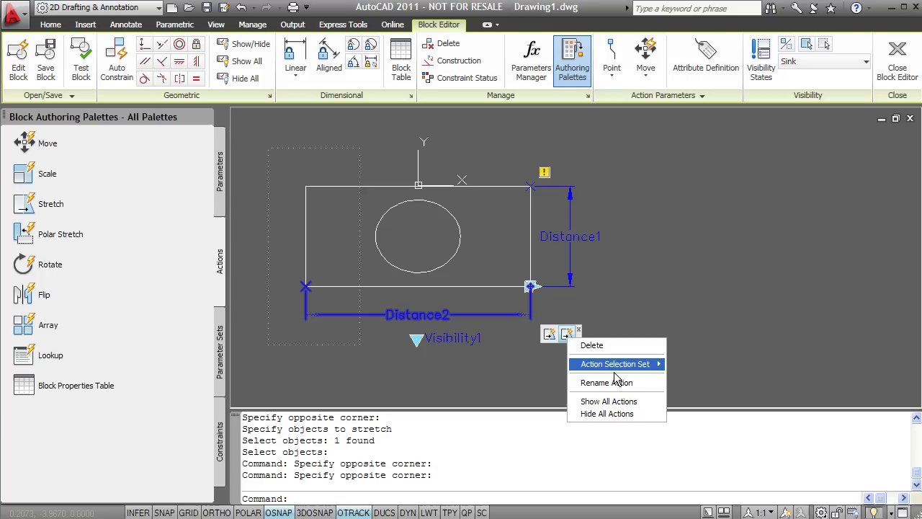
pyautogui.click(569, 339)
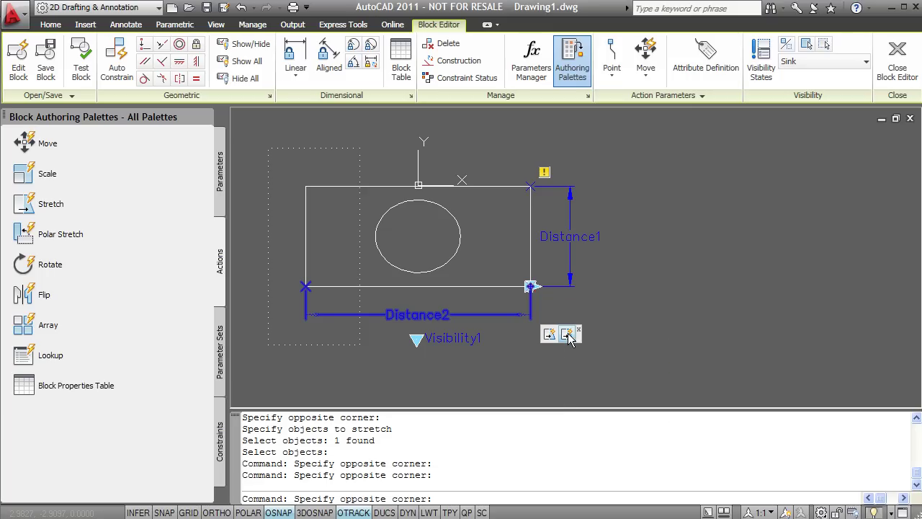
pyautogui.write('pr')
pyautogui.press('Return')
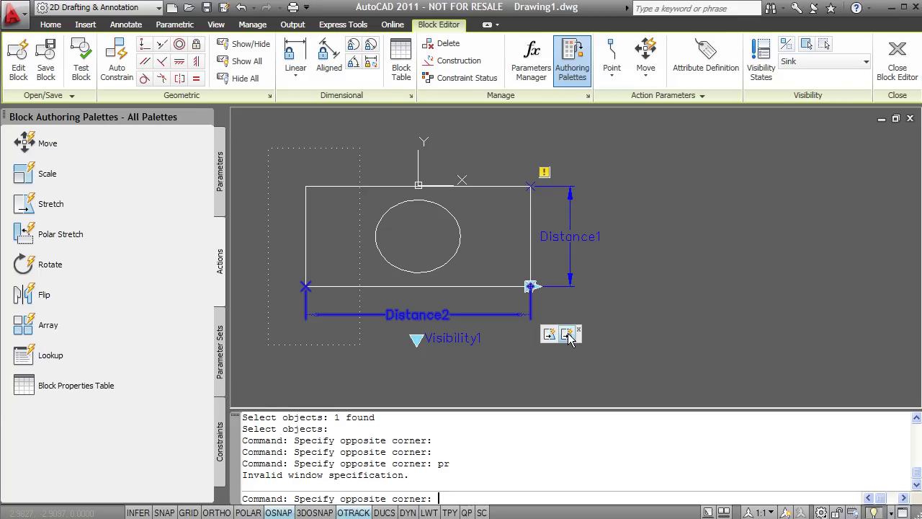
pyautogui.press('Escape')
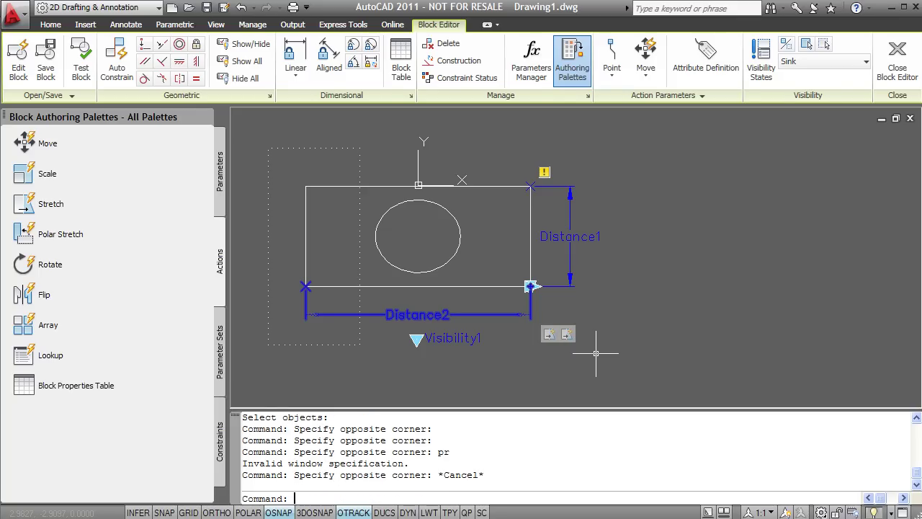
pyautogui.write('pr')
pyautogui.press('Return')
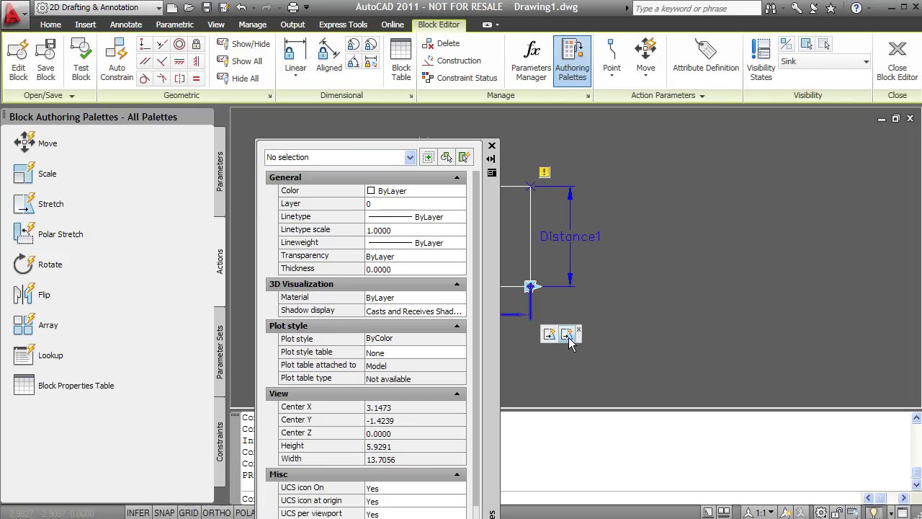
# Set Stretch1's distance multiplier to -1 so it stretches in reverse, then close Properties
pyautogui.moveTo(487, 213); pyautogui.dragTo(385, 112)
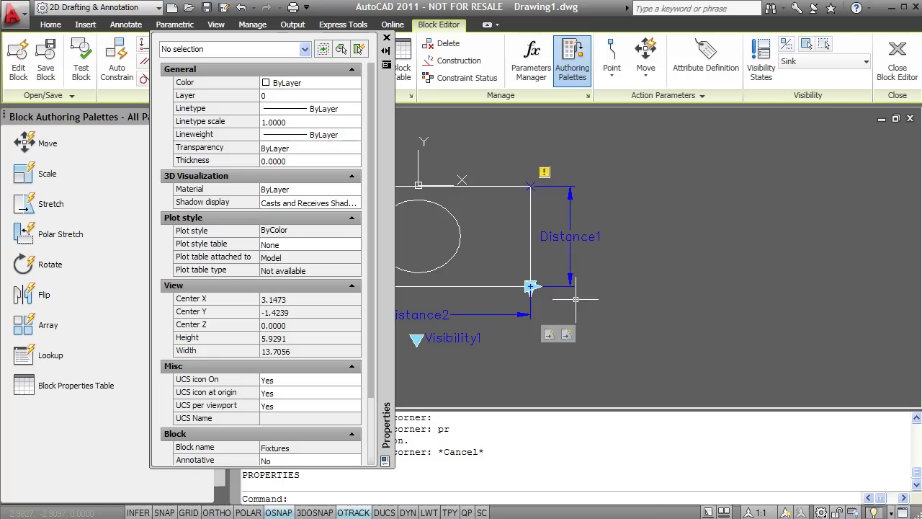
pyautogui.click(569, 335)
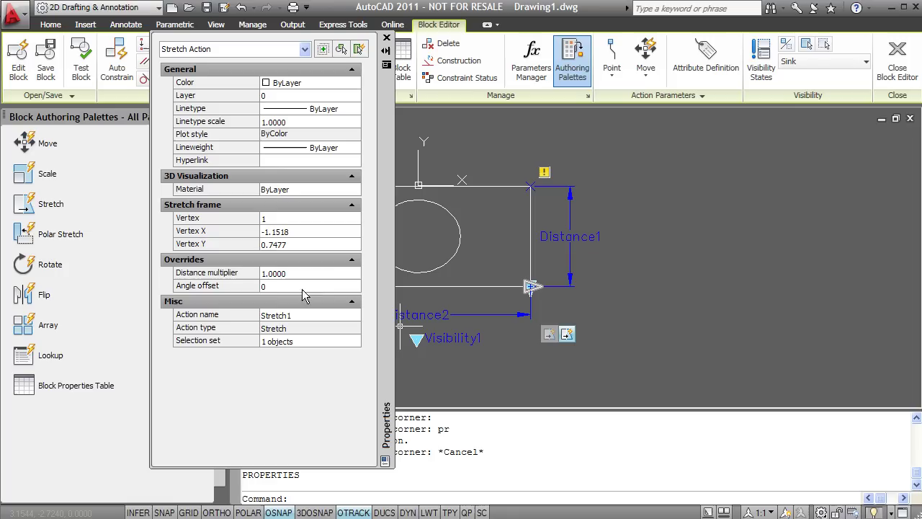
pyautogui.click(265, 279)
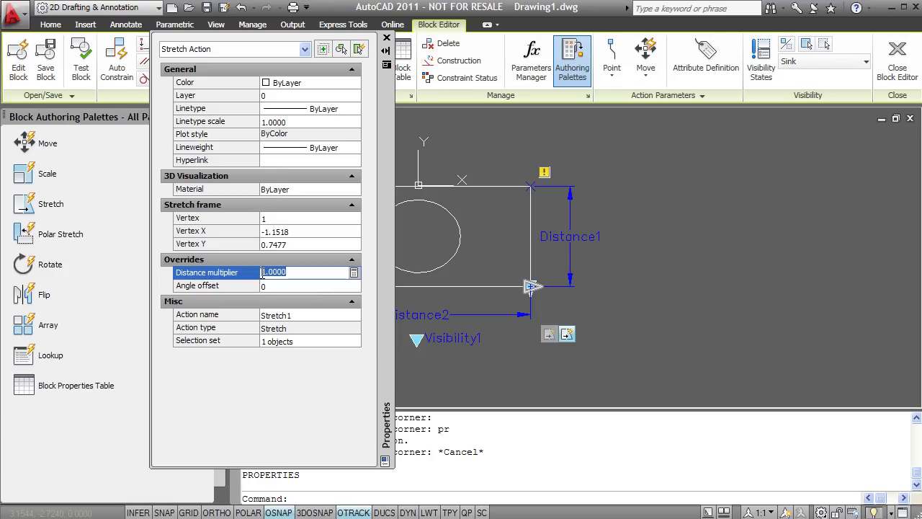
pyautogui.write('-')
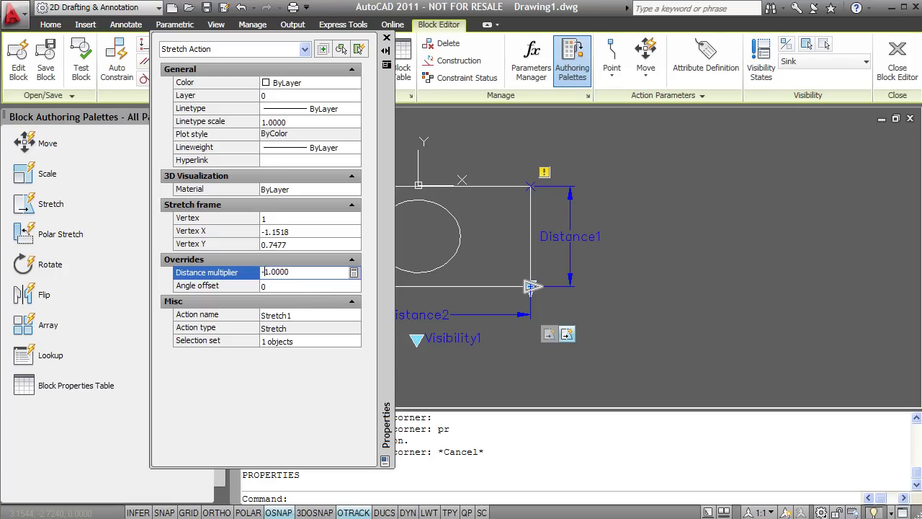
pyautogui.click(387, 38)
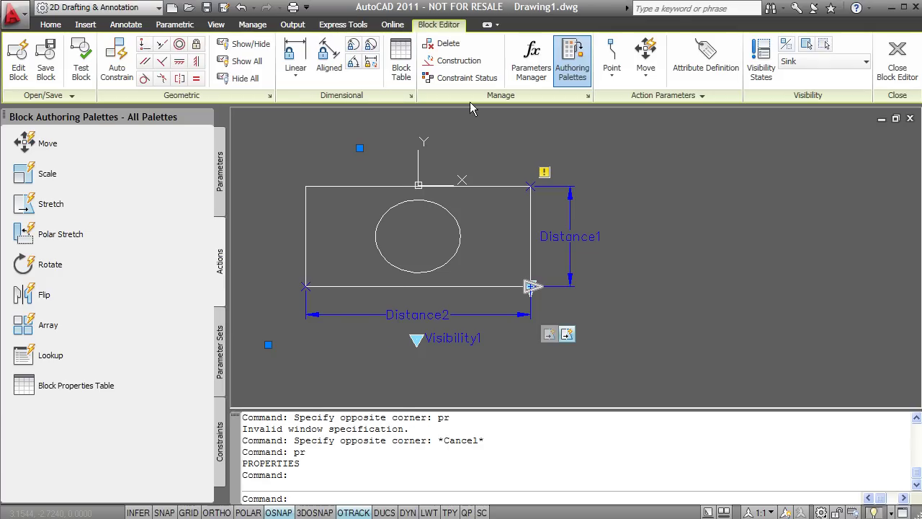
# Add a stretch action on Distance1's lower-right point, framing the sink bottom and stretching the rectangle and Visibility1
pyautogui.click(51, 206)
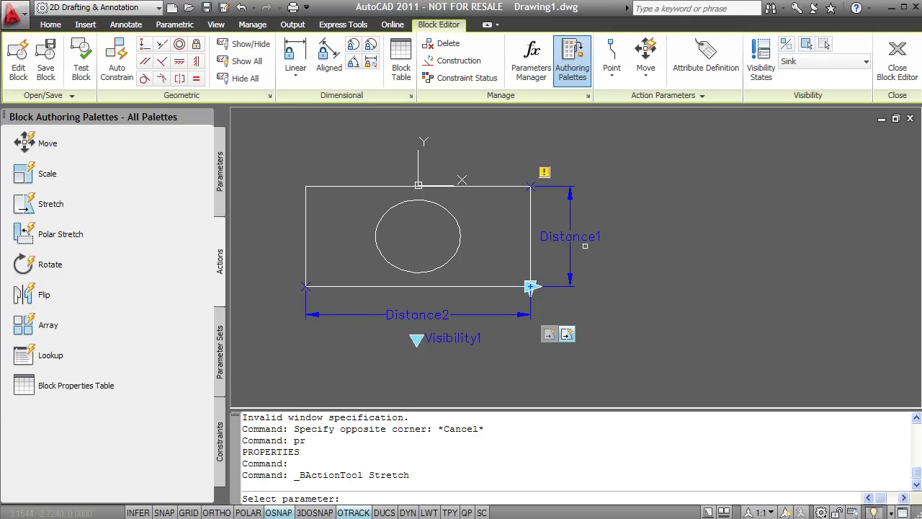
pyautogui.click(577, 238)
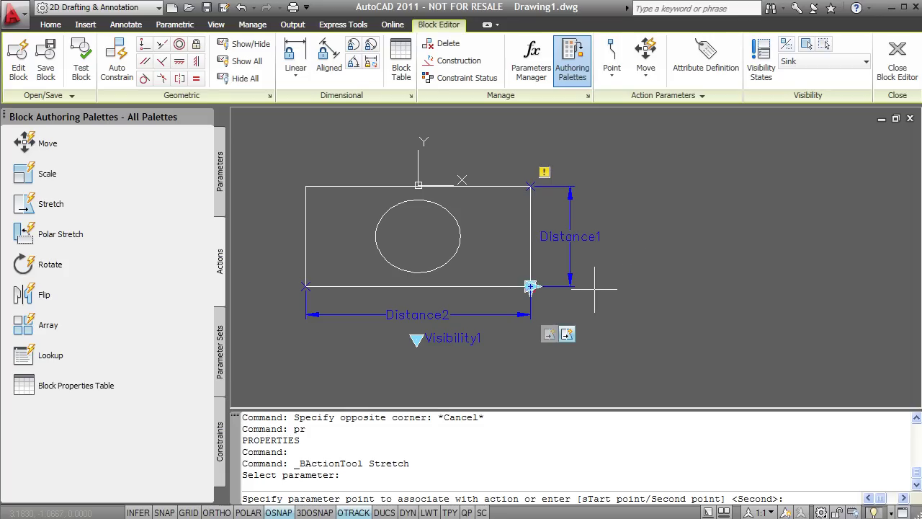
pyautogui.click(529, 286)
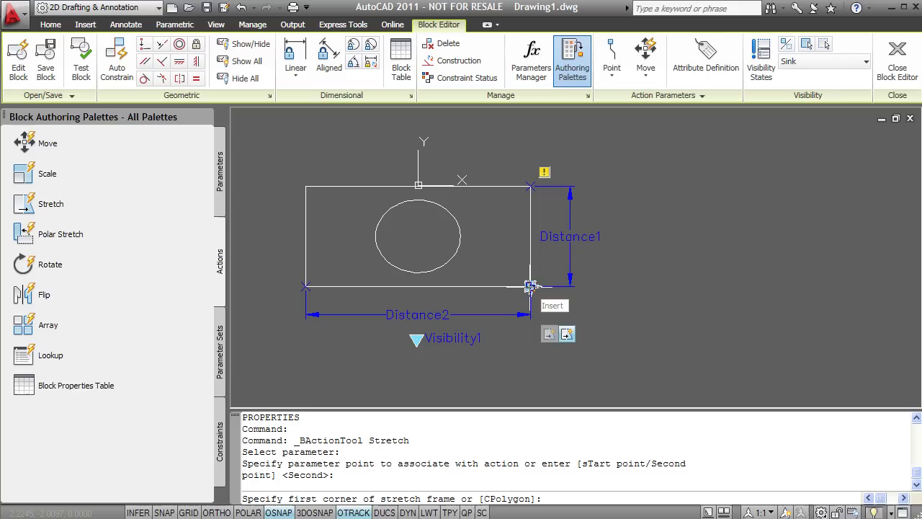
pyautogui.click(677, 255)
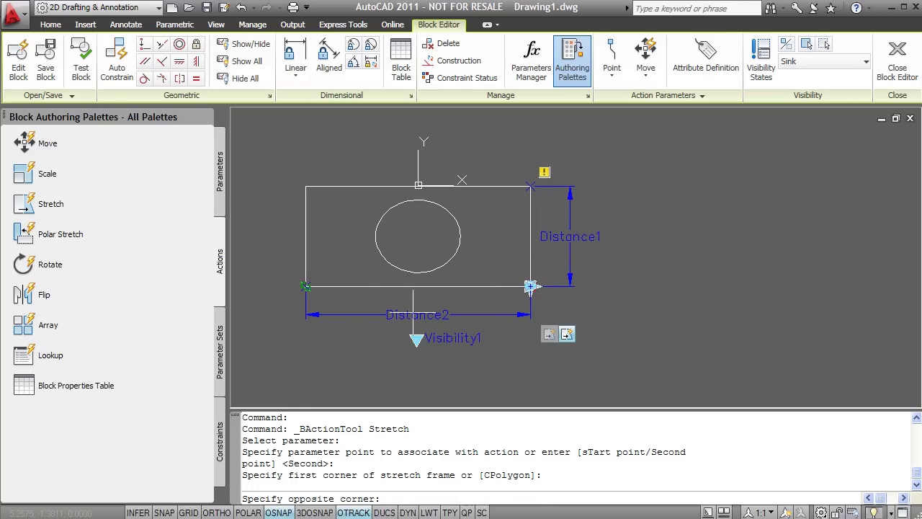
pyautogui.click(263, 366)
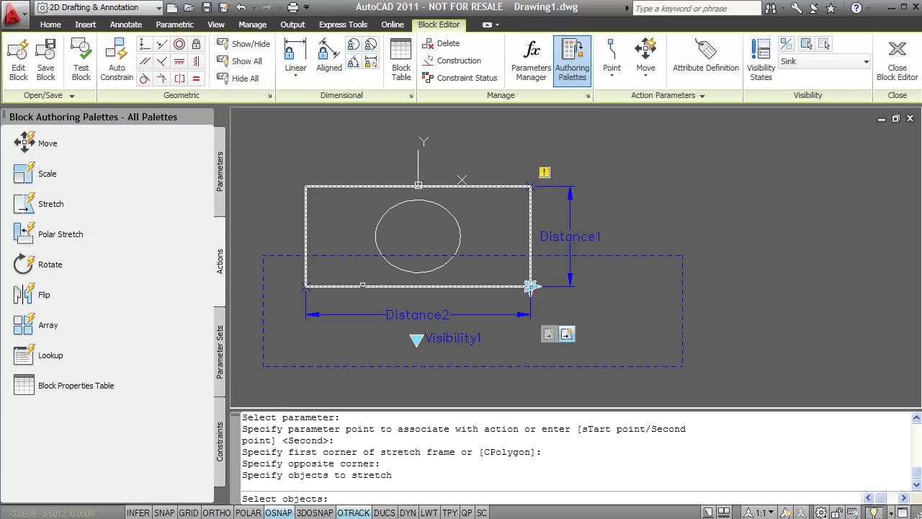
pyautogui.click(362, 286)
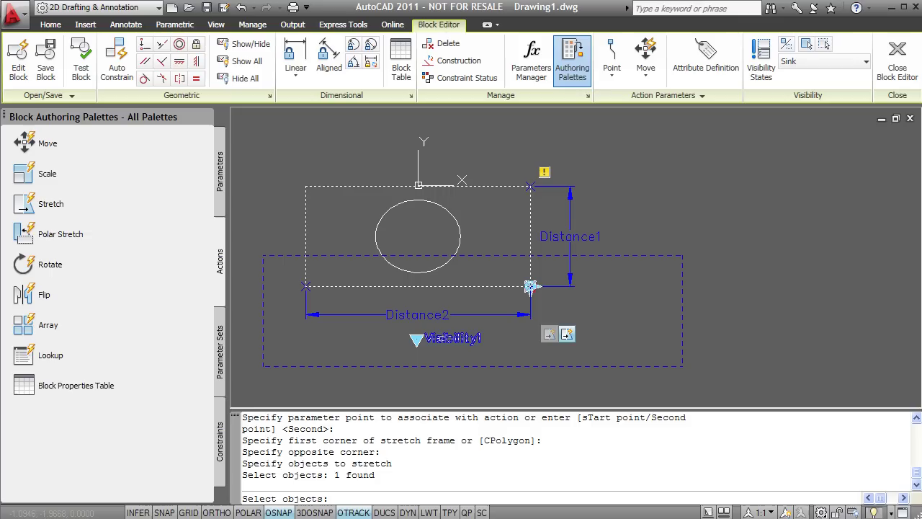
pyautogui.click(442, 337)
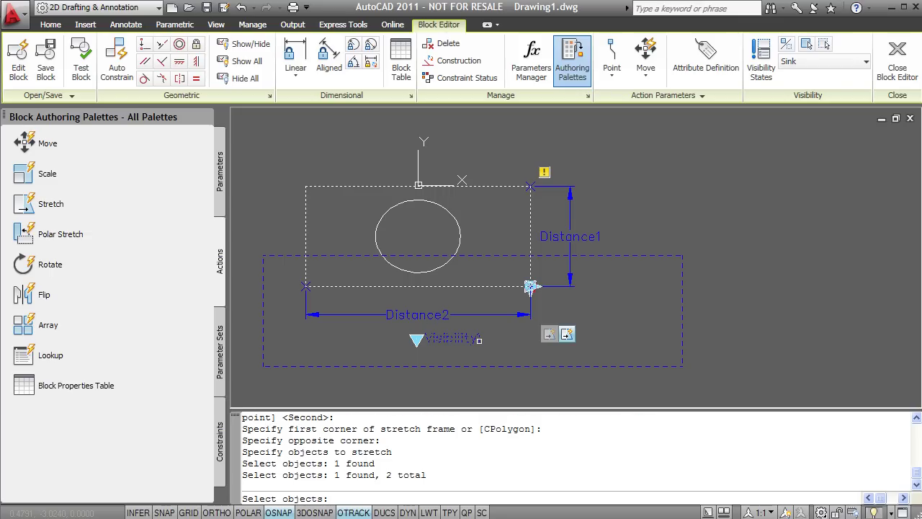
pyautogui.press('Return')
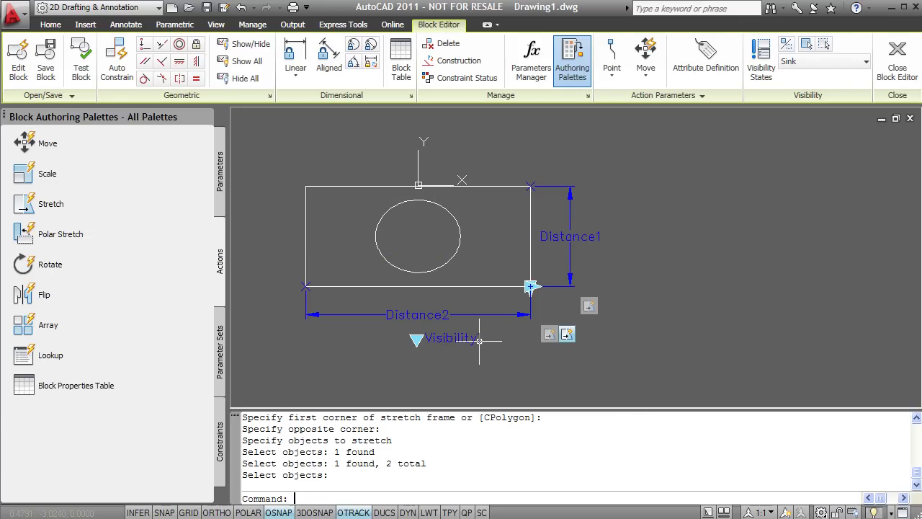
# Add a move action on Distance1's lower-right point that carries the basin circle along
pyautogui.click(36, 144)
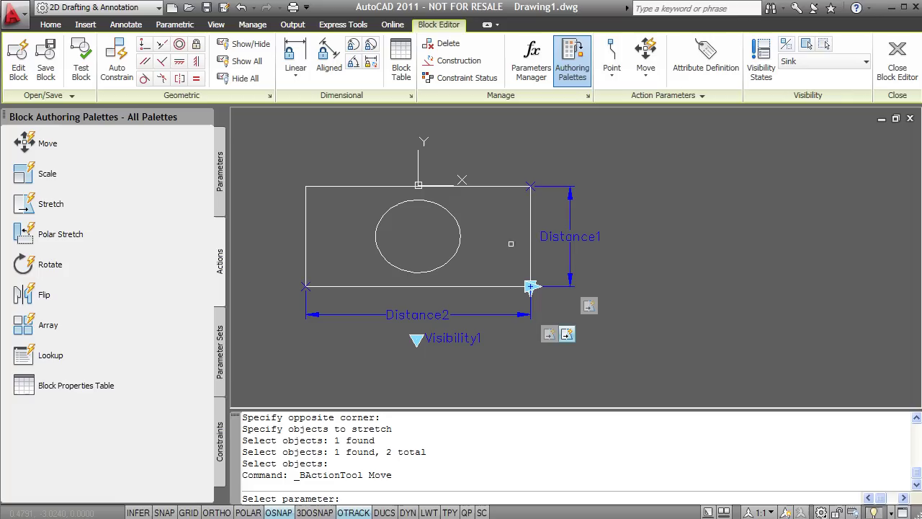
pyautogui.click(568, 238)
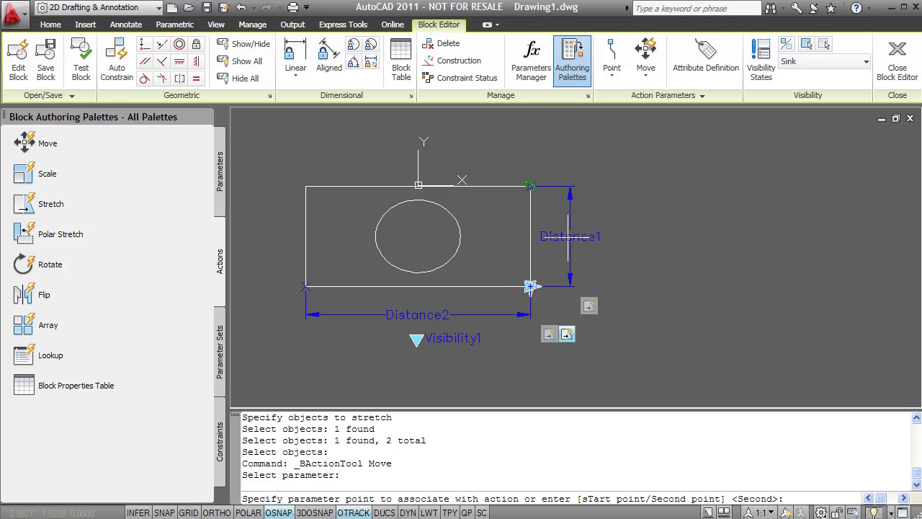
pyautogui.click(530, 287)
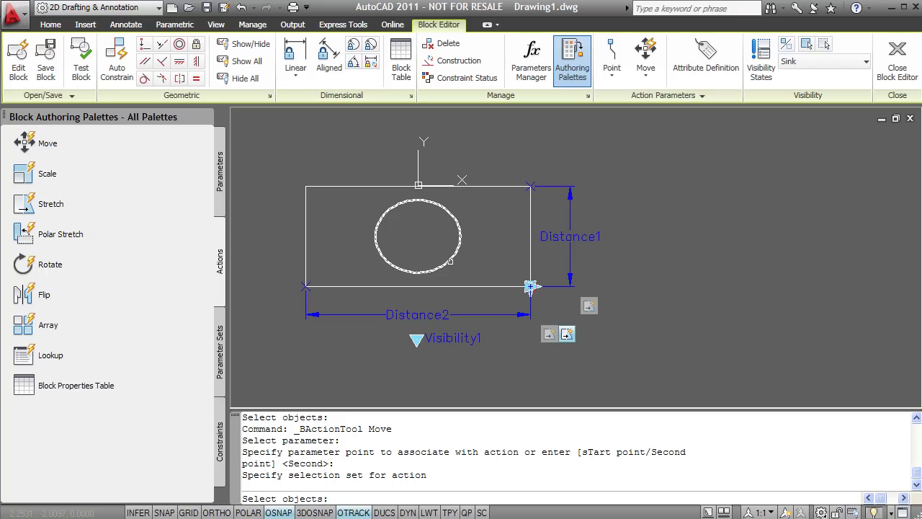
pyautogui.click(450, 261)
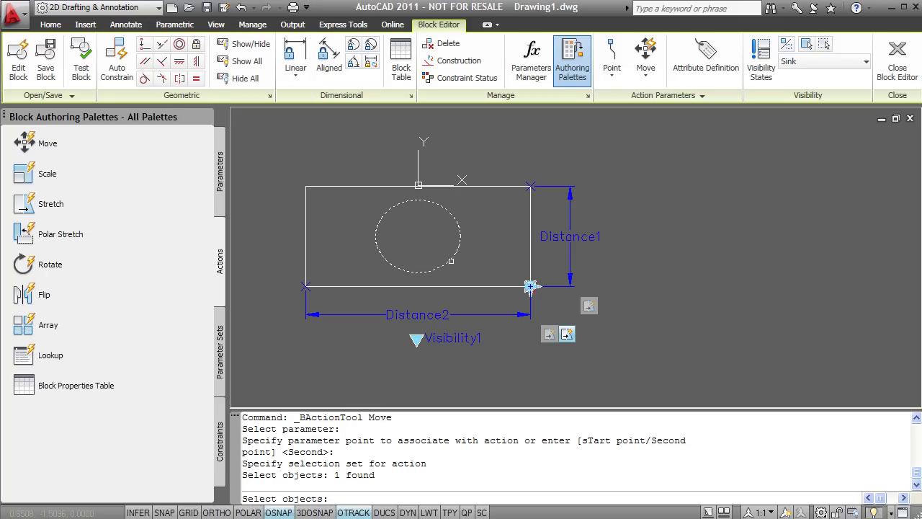
pyautogui.press('Return')
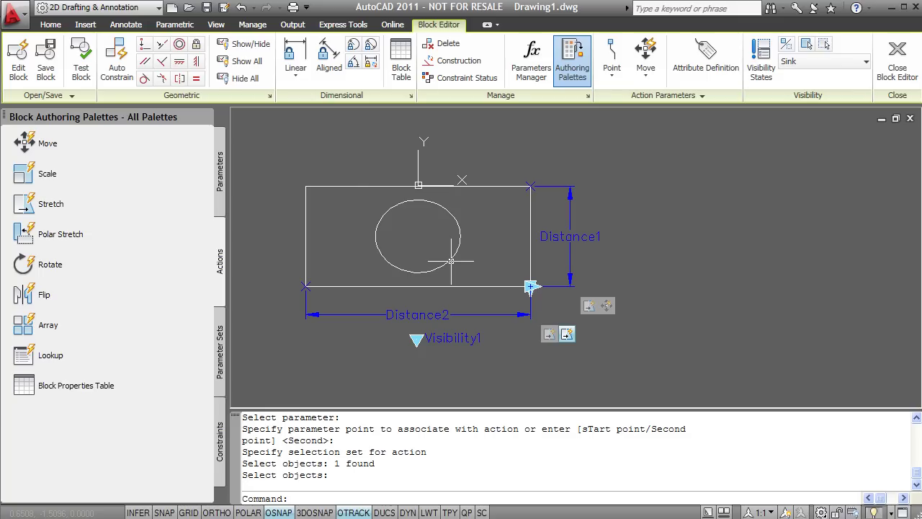
# Add a Tangent alignment parameter at the top-edge midpoint, aimed horizontally along that edge
pyautogui.click(220, 186)
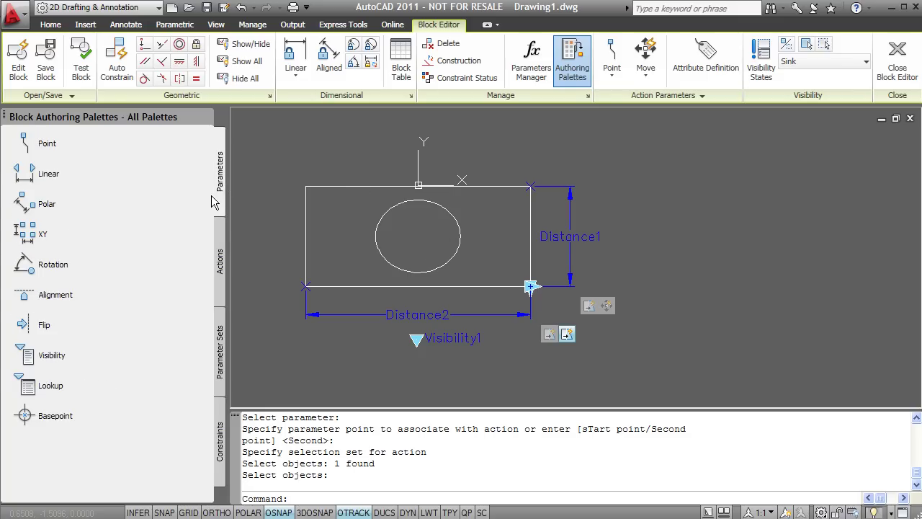
pyautogui.click(54, 297)
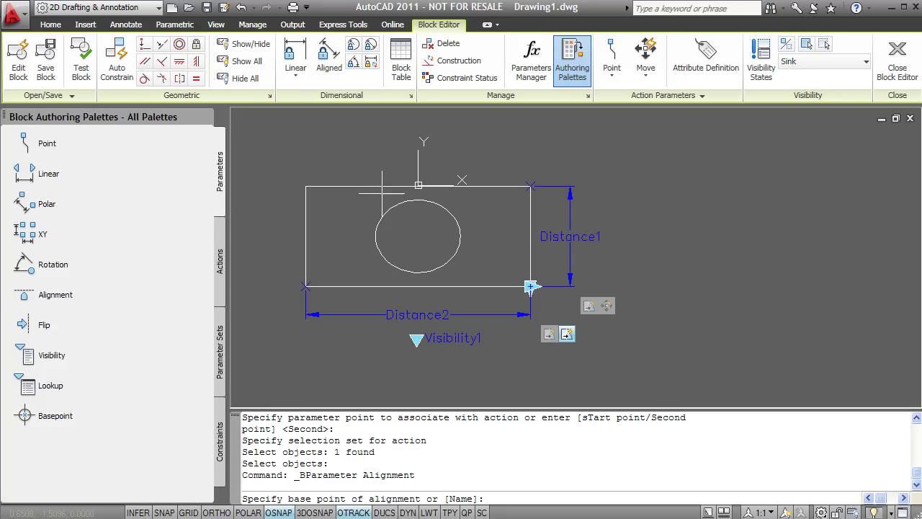
pyautogui.click(418, 186)
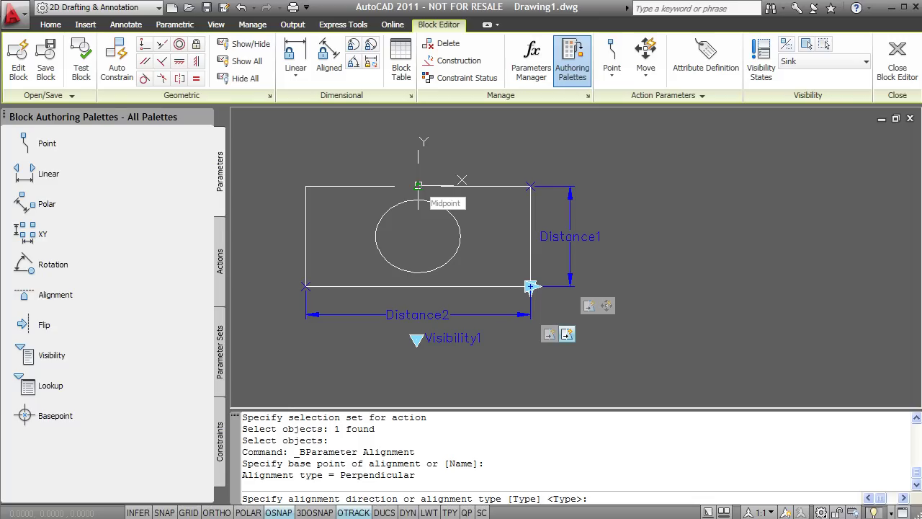
pyautogui.write('t')
pyautogui.press('Return')
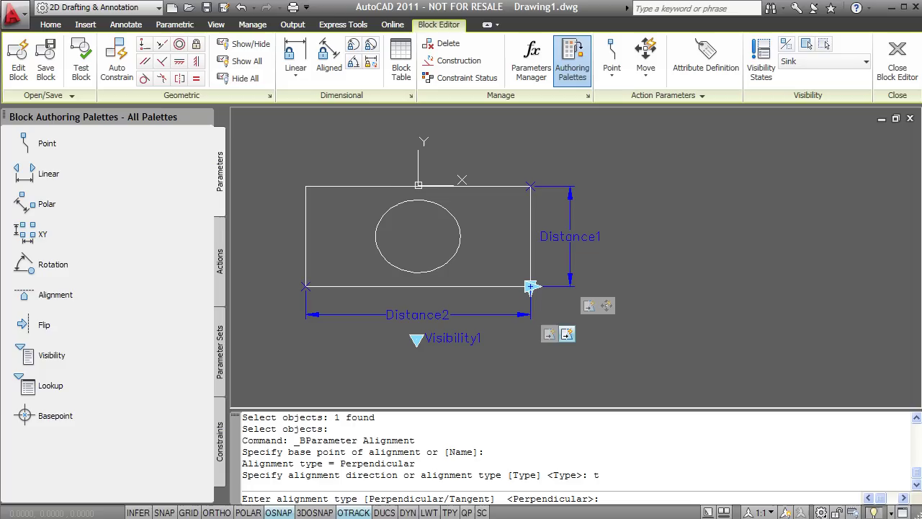
pyautogui.write('t')
pyautogui.press('Return')
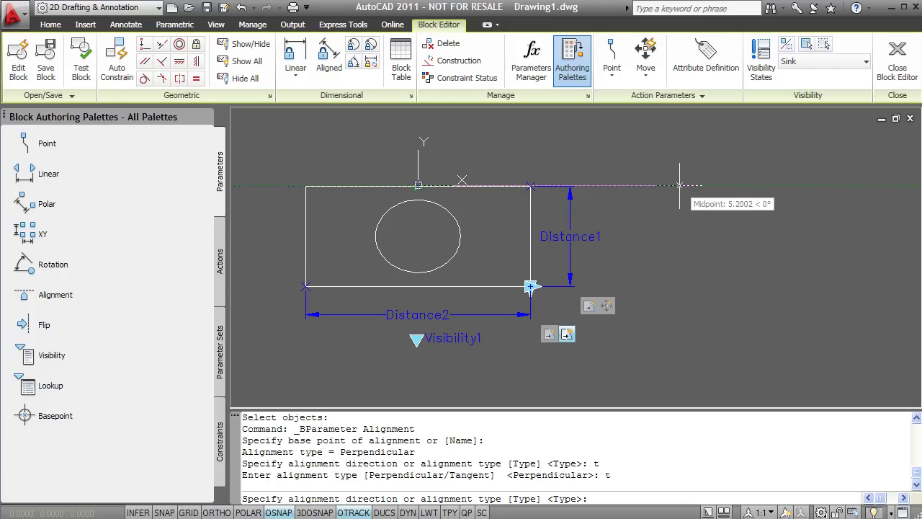
pyautogui.click(679, 185)
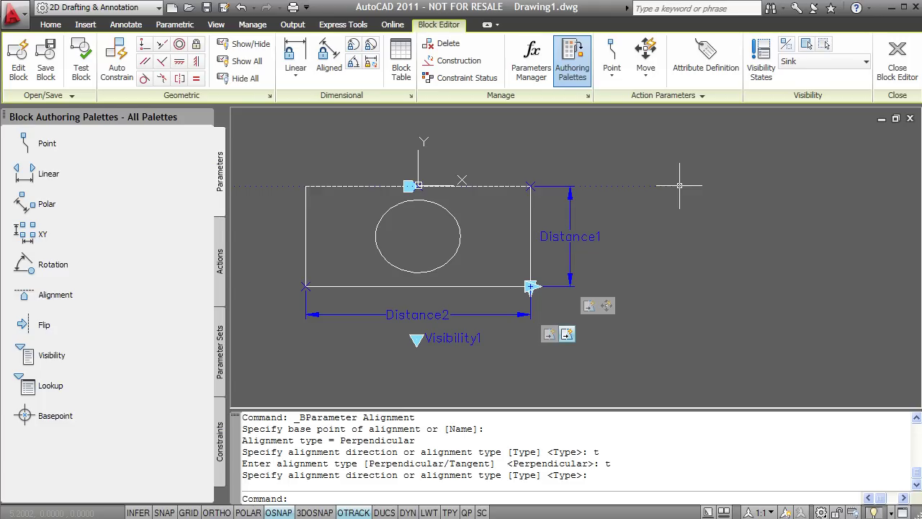
# Save the Fixtures block changes, exit the Block Editor, and erase the old block instance
pyautogui.click(898, 72)
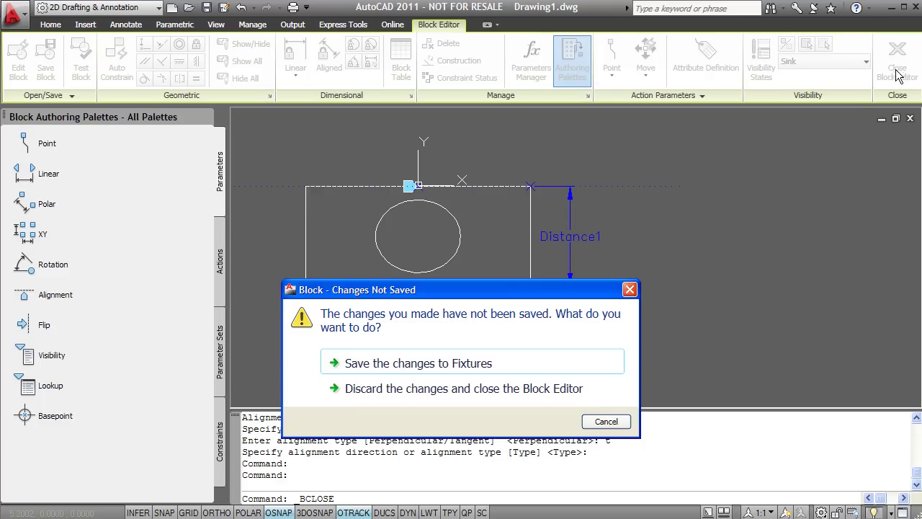
pyautogui.click(362, 387)
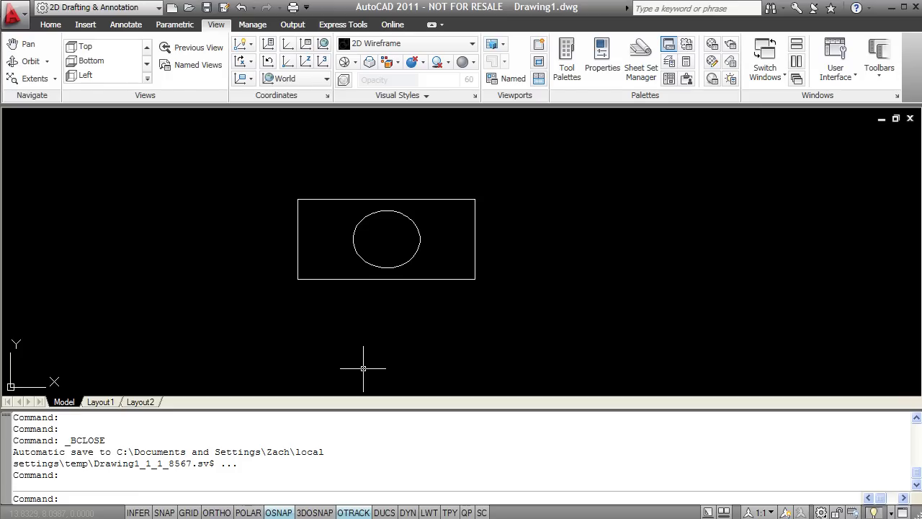
pyautogui.click(470, 340)
pyautogui.click(268, 187)
pyautogui.press('Delete')
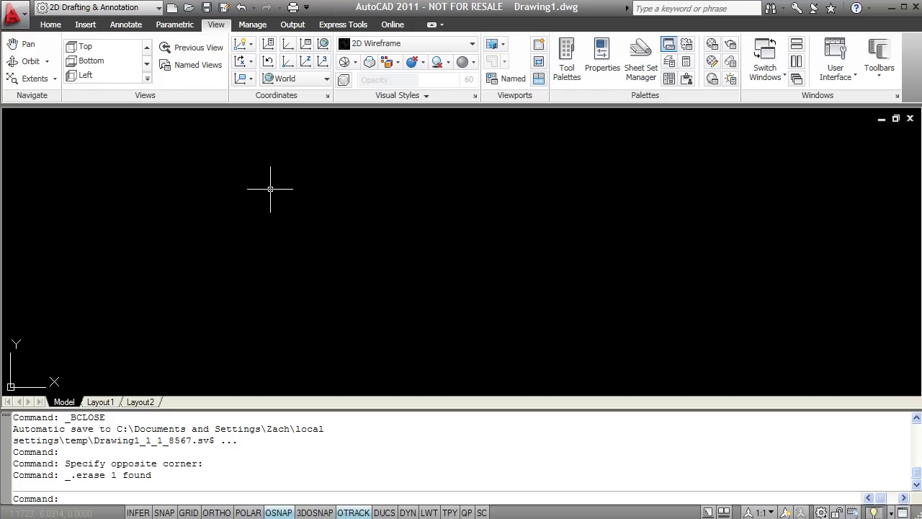
# Draw L-shaped wall lines with Ortho: one vertical segment, then one horizontal segment
pyautogui.scroll(-3, 278, 201)
pyautogui.write('l')
pyautogui.press('Return')
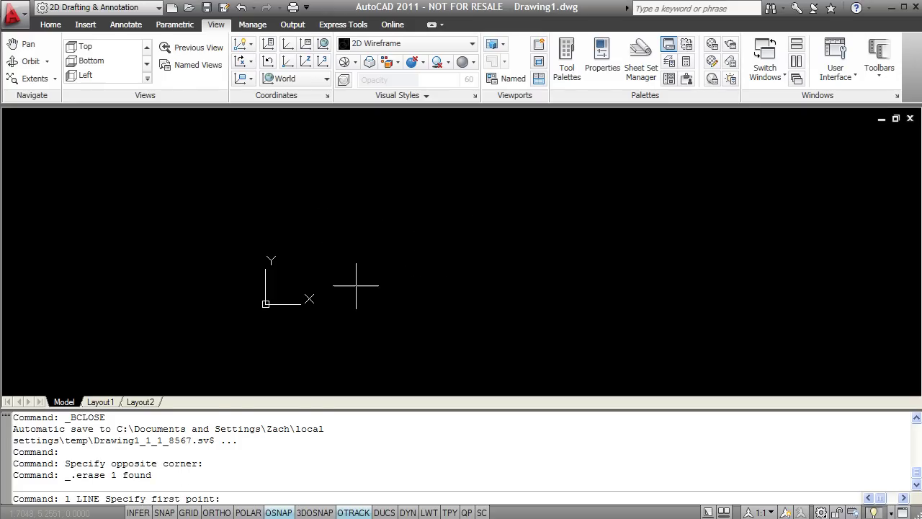
pyautogui.click(394, 307)
pyautogui.press('F8')
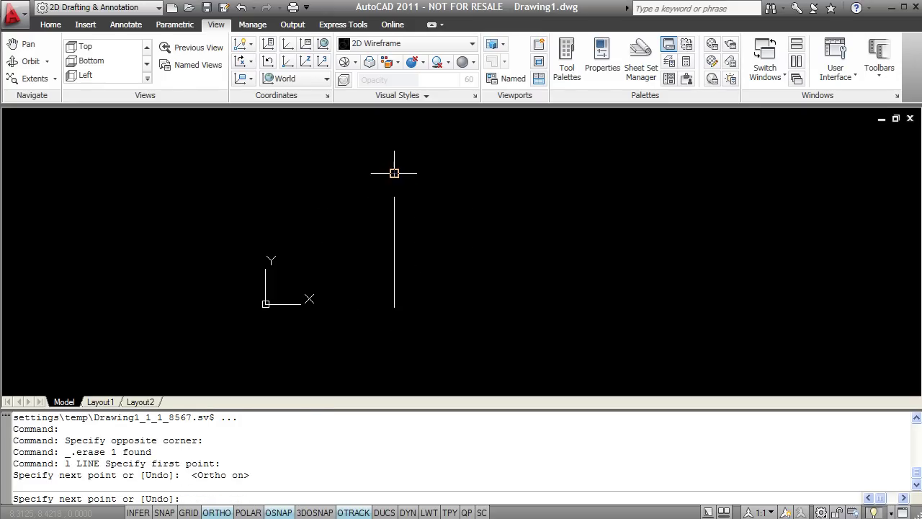
pyautogui.click(394, 173)
pyautogui.click(568, 172)
pyautogui.press('Return')
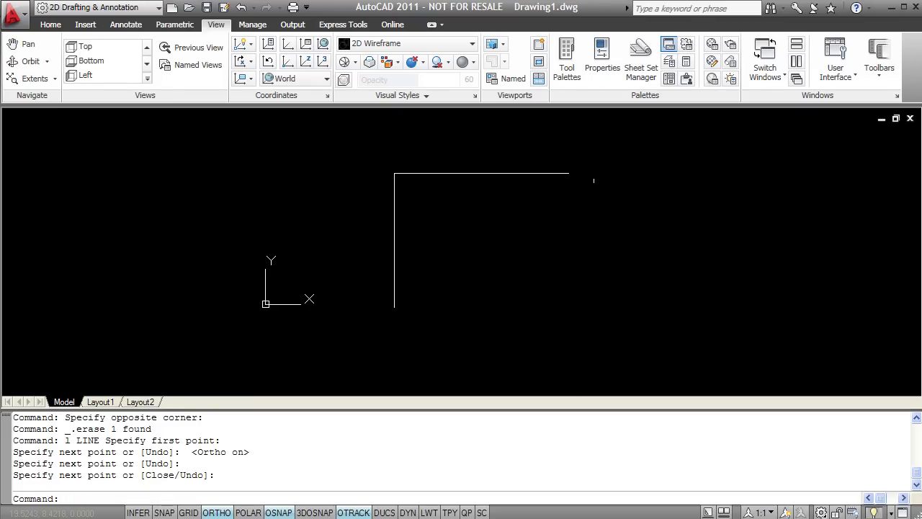
# Draw a three-point curved spline with Ortho off, then bring up the Insert dialog for Fixtures
pyautogui.write('spl')
pyautogui.press('Return')
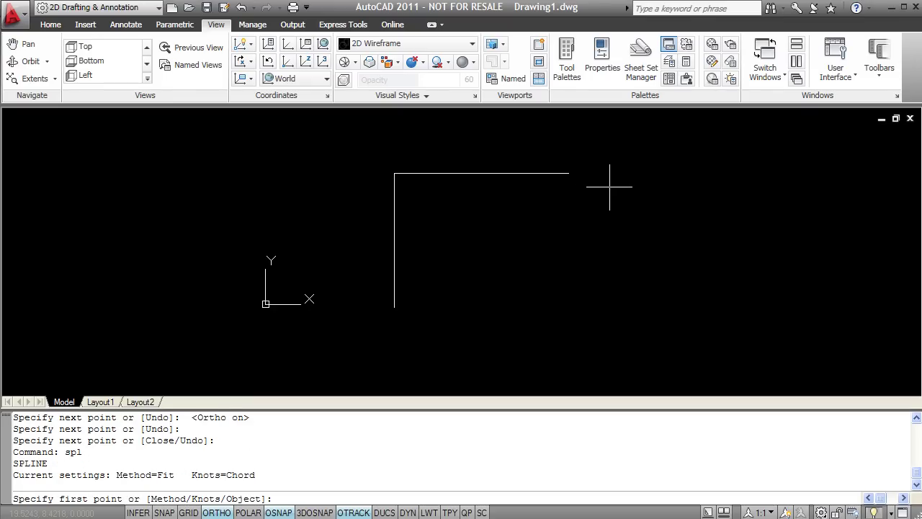
pyautogui.click(655, 149)
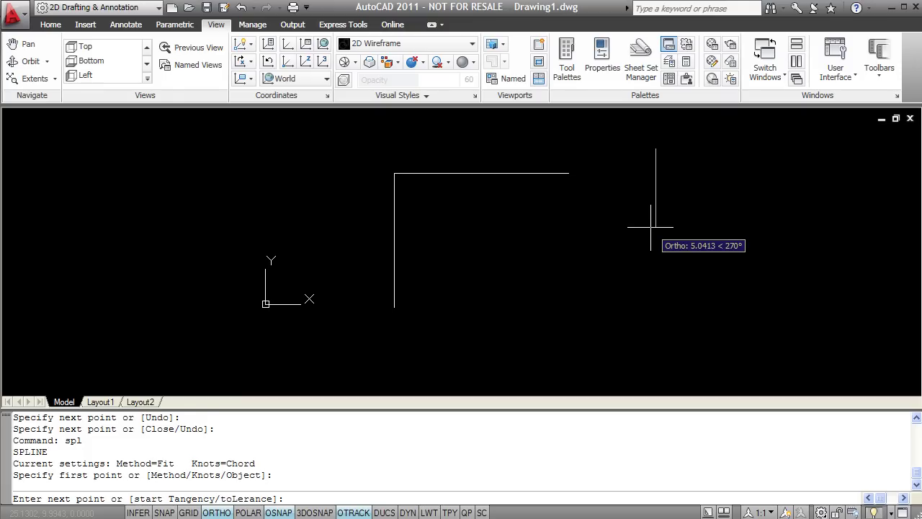
pyautogui.press('F8')
pyautogui.click(645, 220)
pyautogui.click(802, 315)
pyautogui.press('Return')
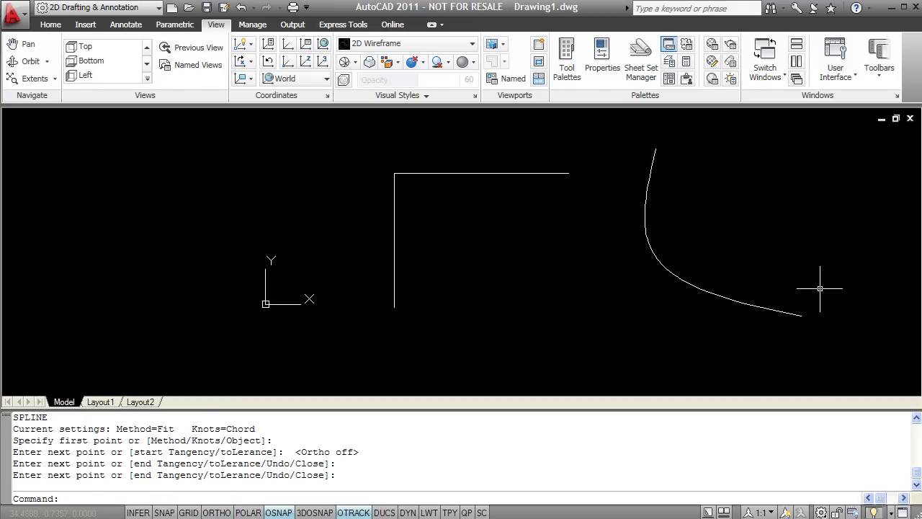
pyautogui.write('i')
pyautogui.press('Return')
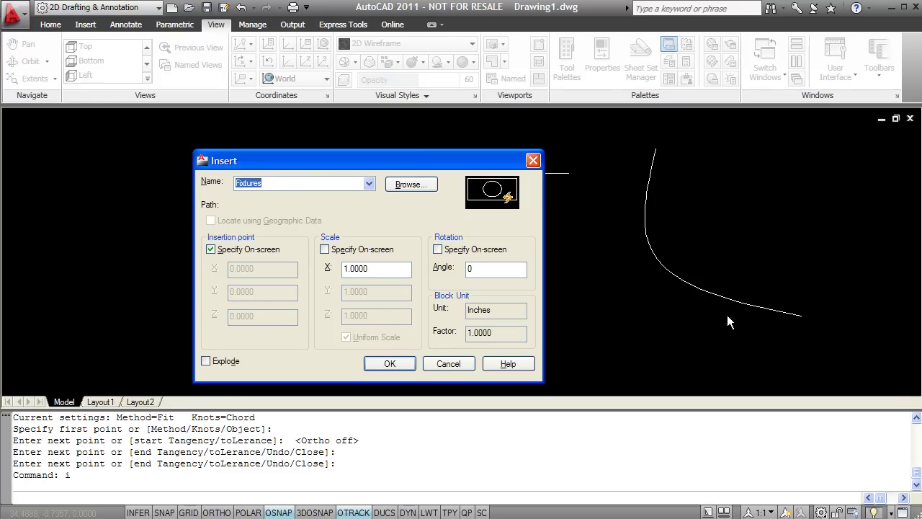
# Insert the Fixtures block onto the spline with Nearest snap so it aligns tangent to the curve
pyautogui.click(366, 362)
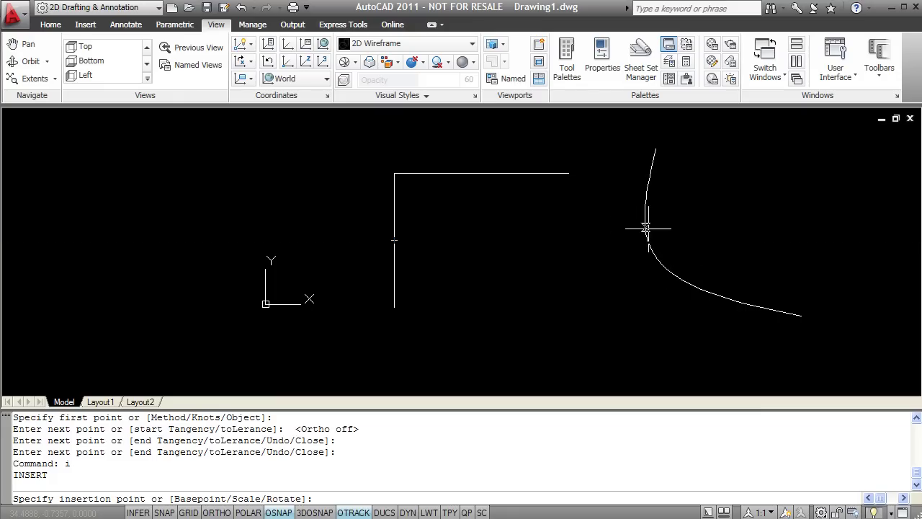
pyautogui.click(666, 270)
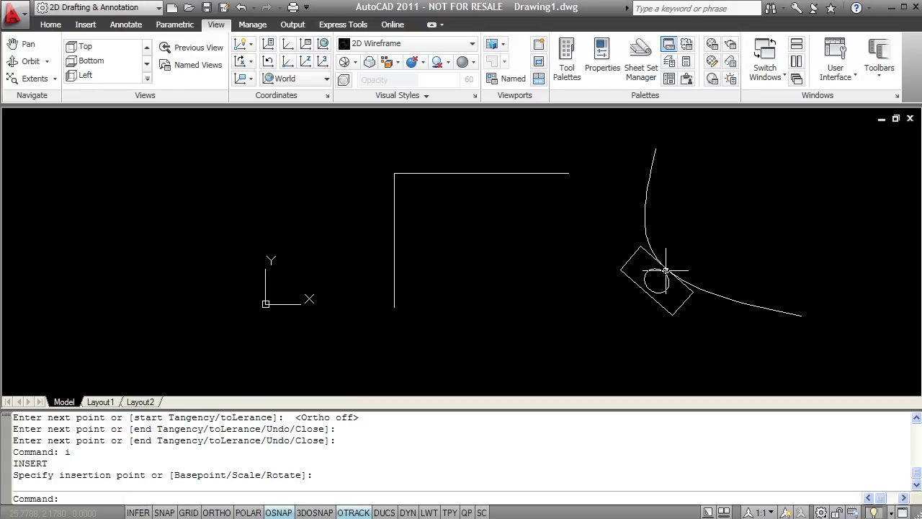
pyautogui.scroll(3, 666, 270)
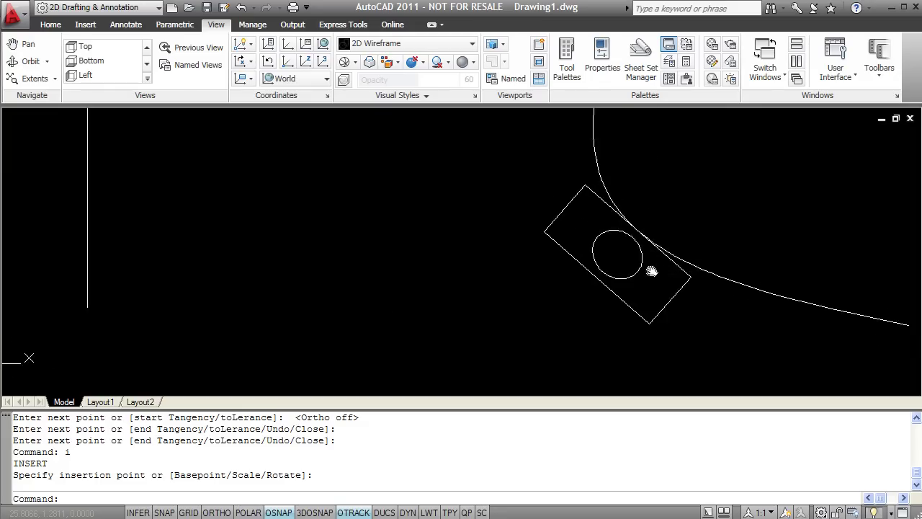
# Switch the inserted block's visibility state to Toilet, then back to Sink
pyautogui.moveTo(651, 271); pyautogui.dragTo(636, 255, button='middle')
pyautogui.click(601, 265)
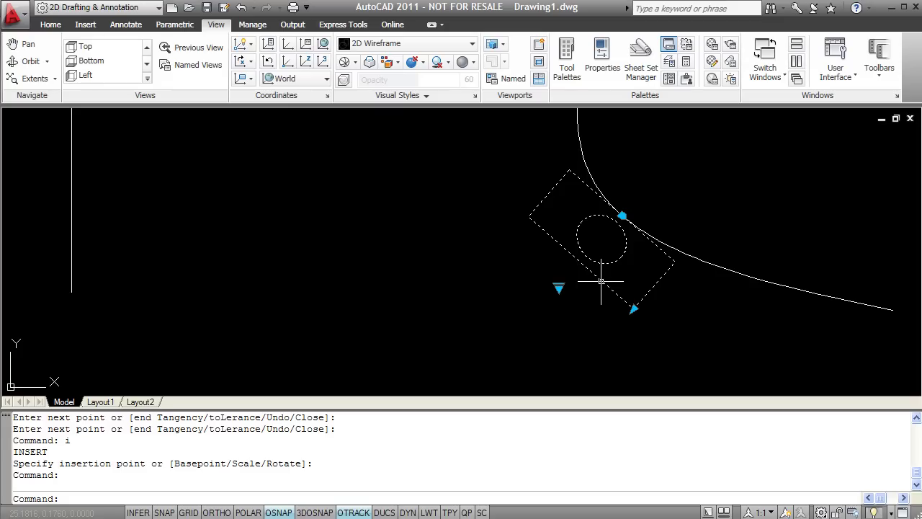
pyautogui.click(559, 287)
pyautogui.click(571, 308)
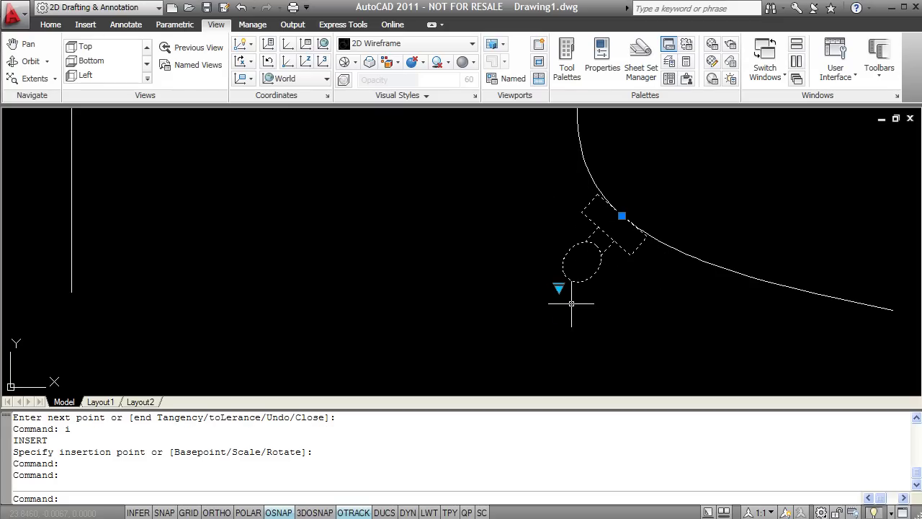
pyautogui.click(558, 288)
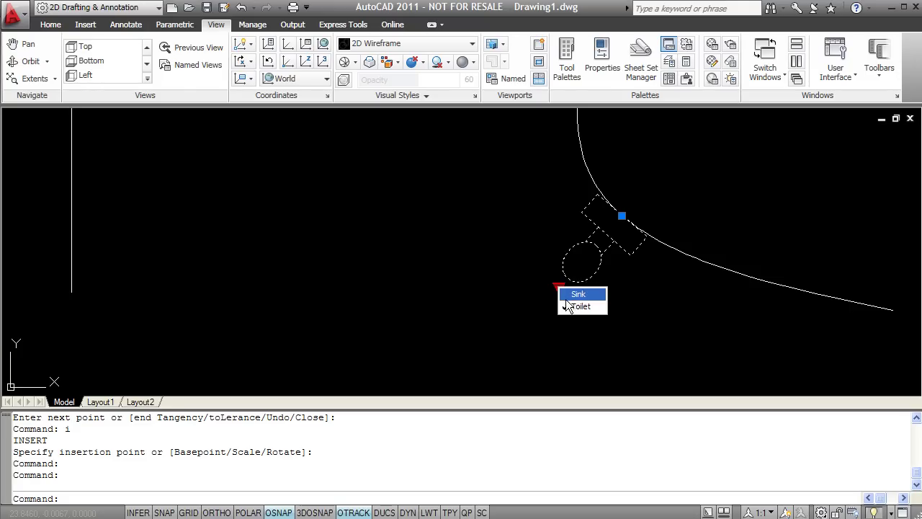
pyautogui.click(566, 296)
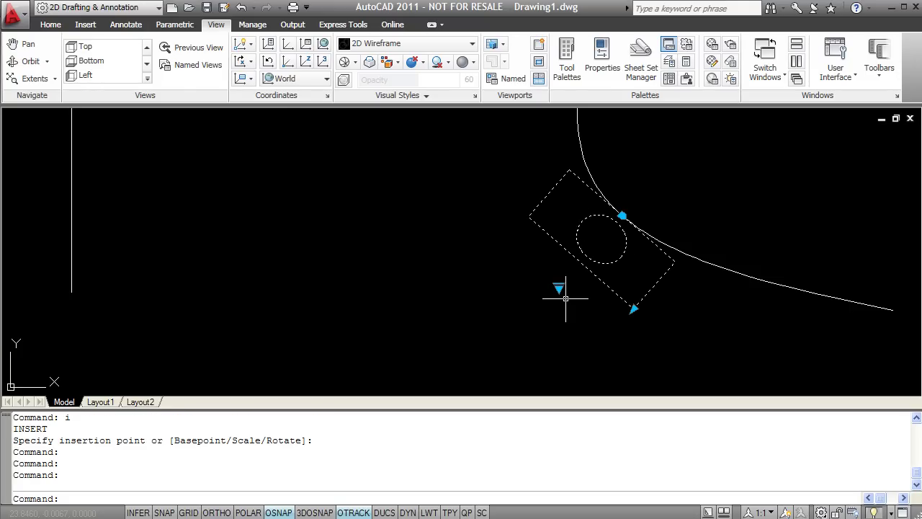
# Stretch the sink larger by moving its corner grip to a new position
pyautogui.click(633, 308)
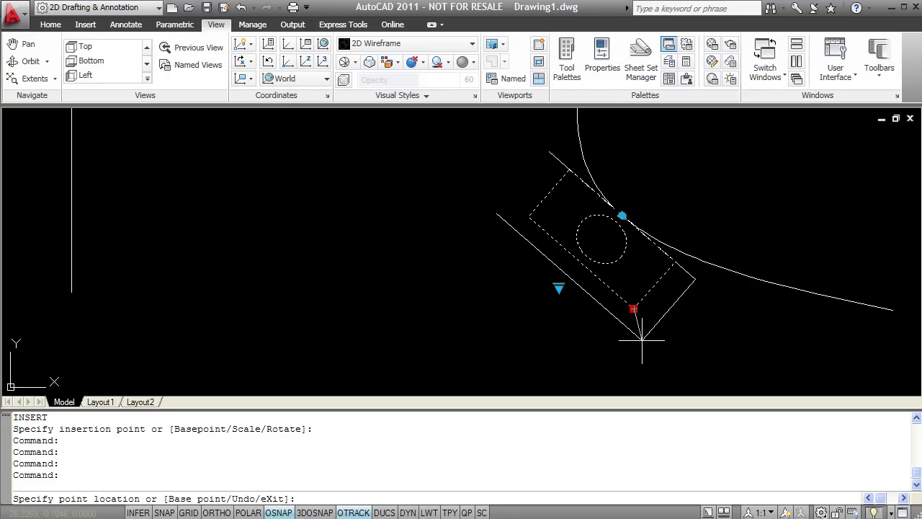
pyautogui.moveTo(644, 364); pyautogui.dragTo(644, 326, button='middle')
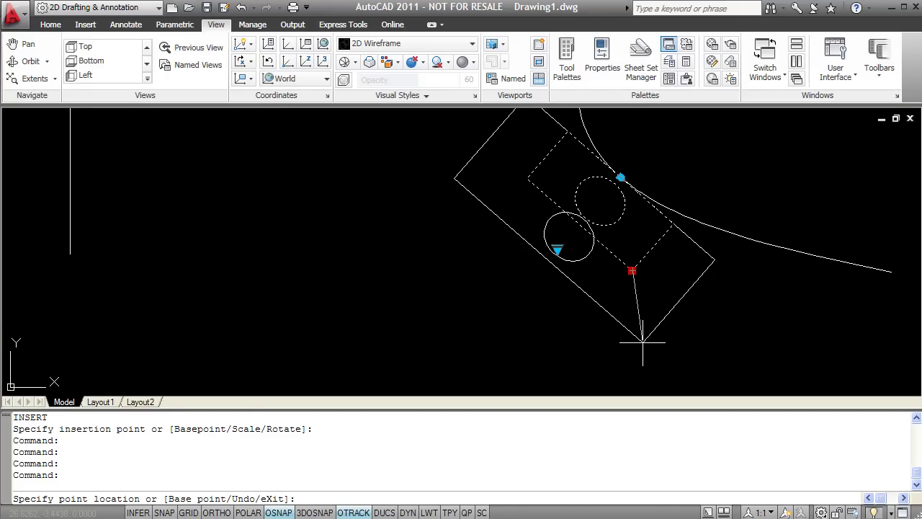
pyautogui.click(642, 342)
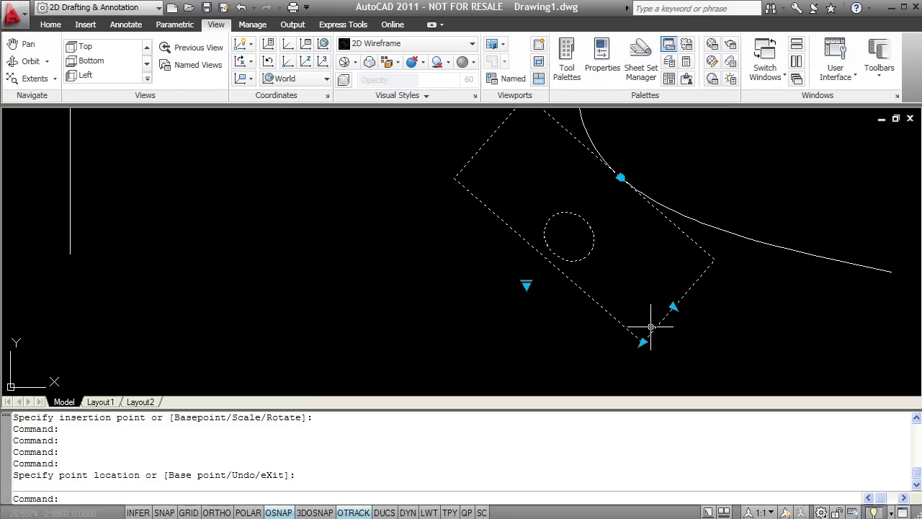
# Drag the sink's lower-right stretch grip outward to lengthen it away from the curve
pyautogui.scroll(-1, 546, 329)
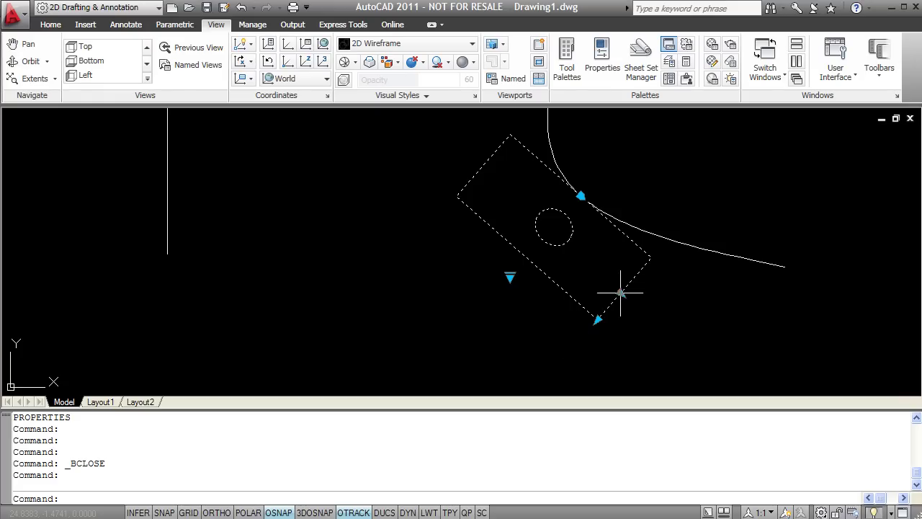
pyautogui.click(597, 318)
pyautogui.click(567, 353)
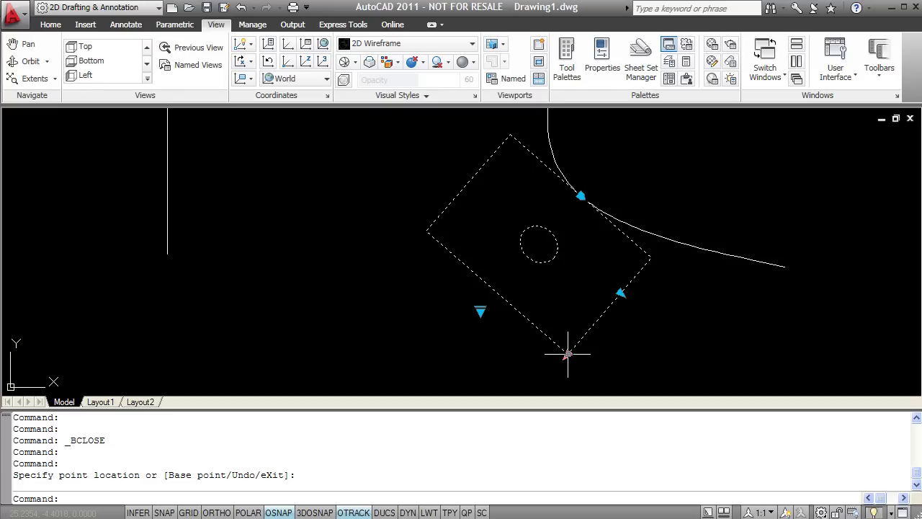